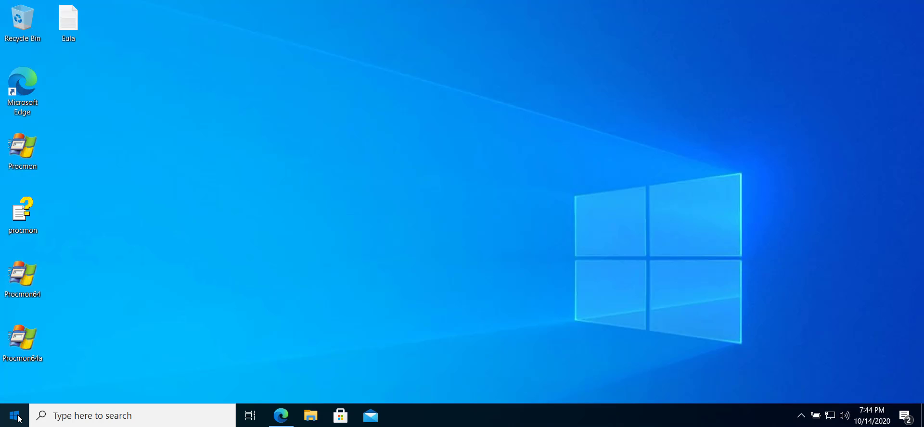
# - Try to open the Windows Start menu from the desktop
pyautogui.click(20, 419)
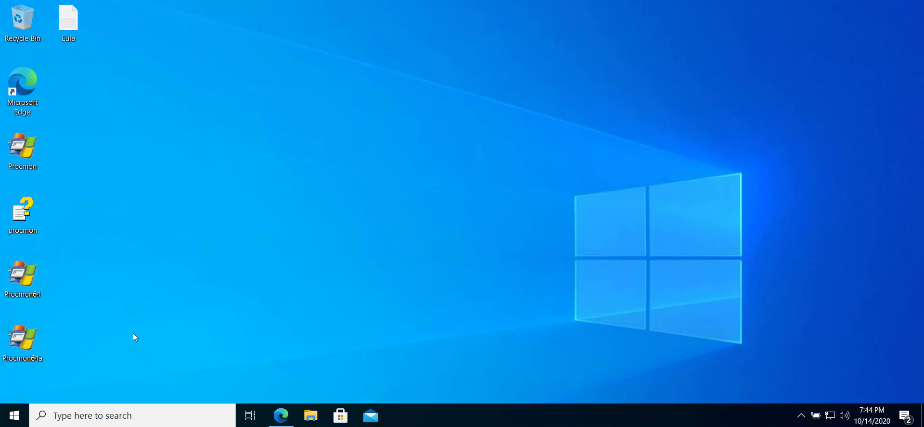
# - Switch to Microsoft Edge, review the Process Monitor download page and its capabilities, and minimize the browser
pyautogui.click(288, 421)
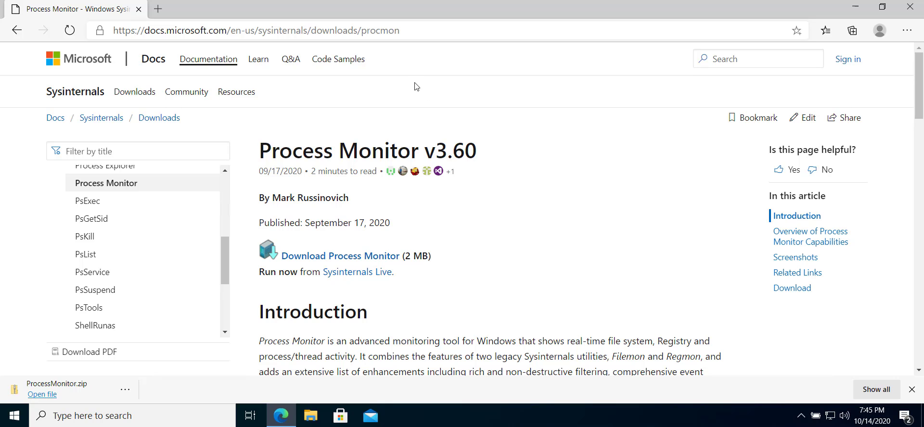
pyautogui.click(409, 31)
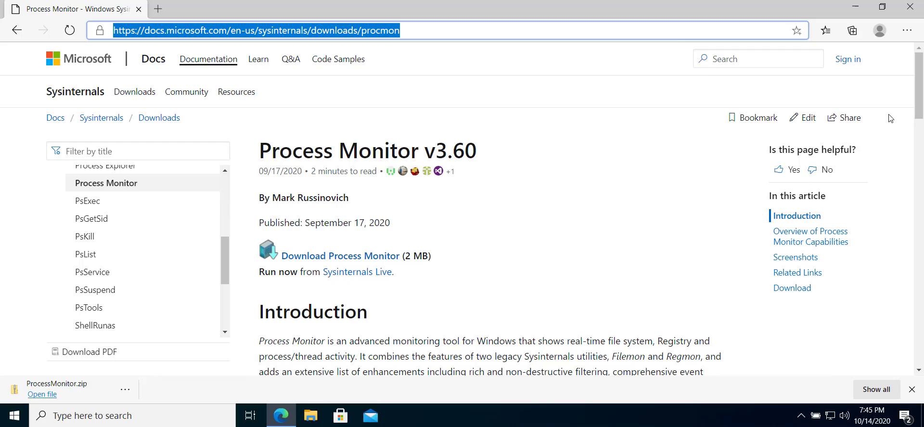
pyautogui.moveTo(919, 82); pyautogui.dragTo(883, 52)
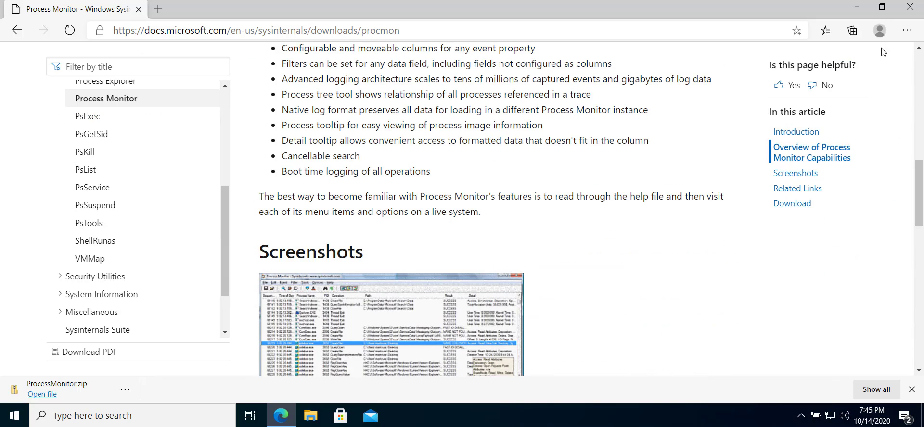
pyautogui.click(855, 6)
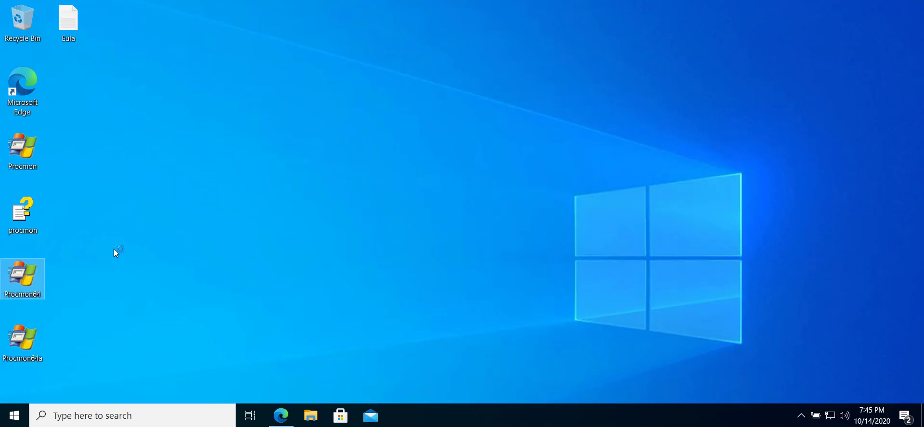
# - Run Procmon64 from the desktop as administrator, accept its license agreement and maximize the Process Monitor window
pyautogui.rightClick(28, 282)
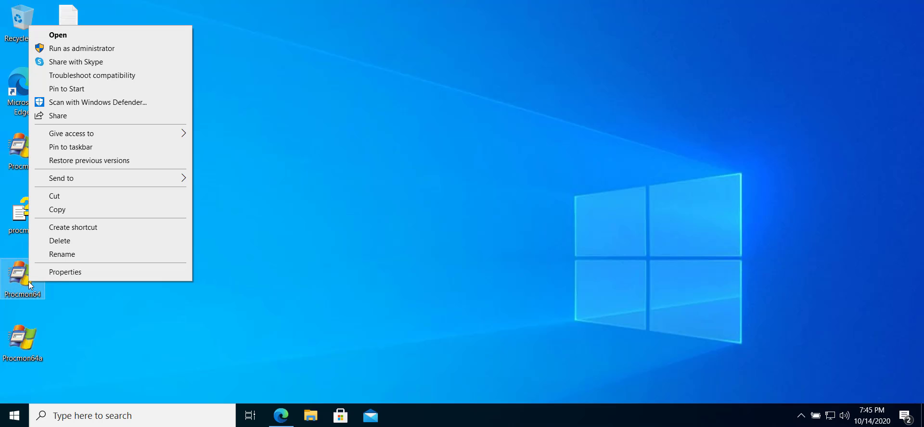
pyautogui.click(151, 49)
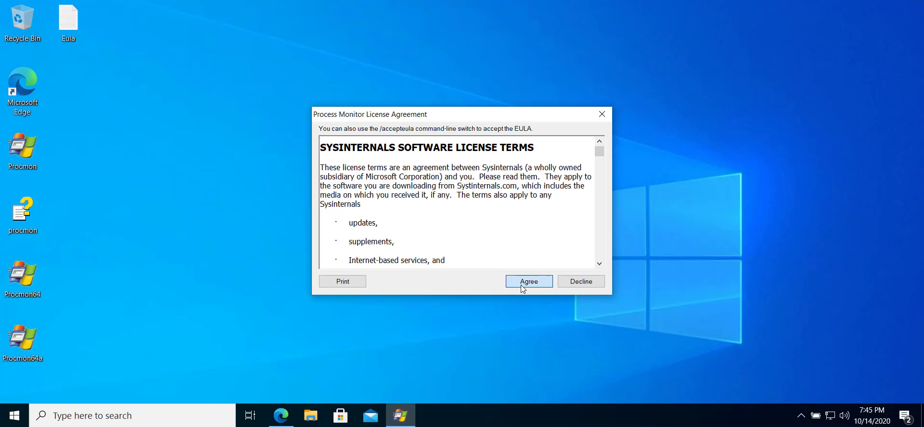
pyautogui.click(523, 284)
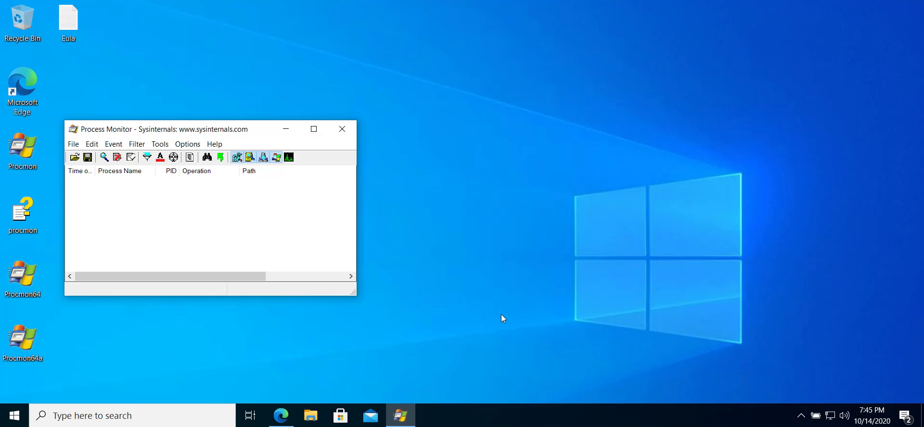
pyautogui.click(313, 129)
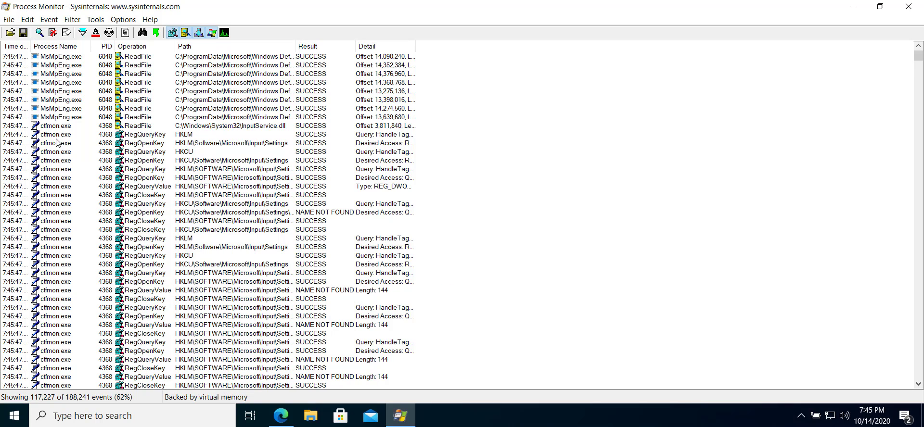
# - Stop the running event capture and clear all captured events from the list
pyautogui.click(38, 34)
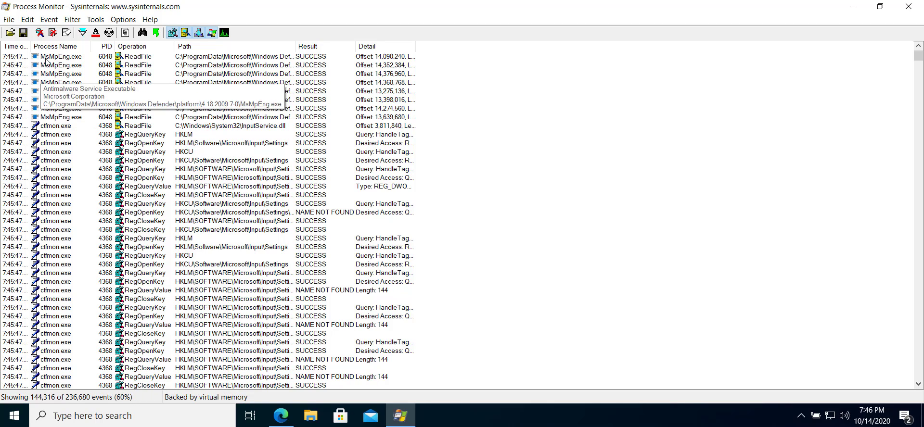
pyautogui.click(64, 37)
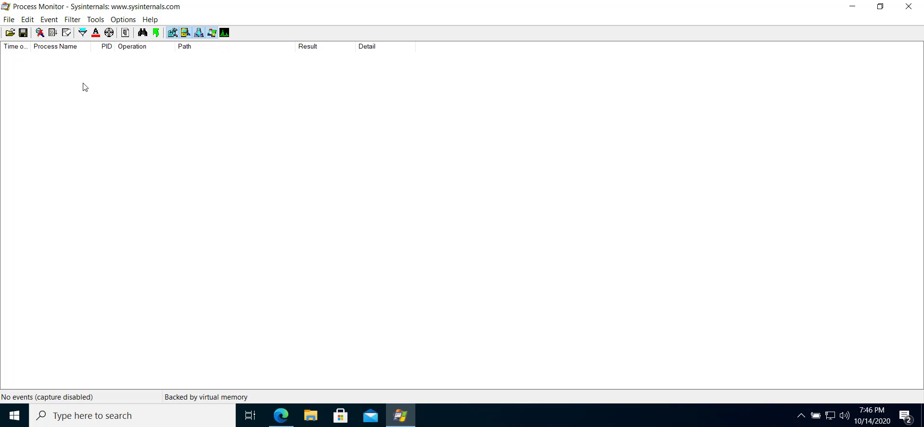
# - Capture events while trying to open the Windows Start menu, stopping the capture after the attempt
pyautogui.click(40, 35)
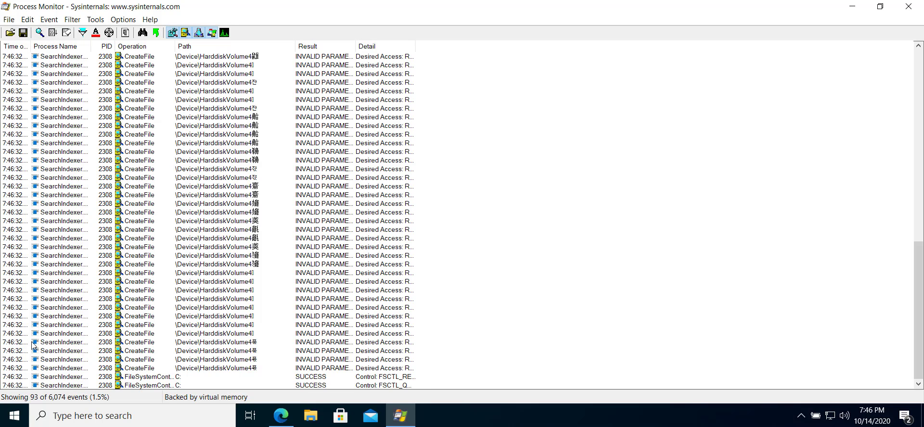
pyautogui.click(16, 416)
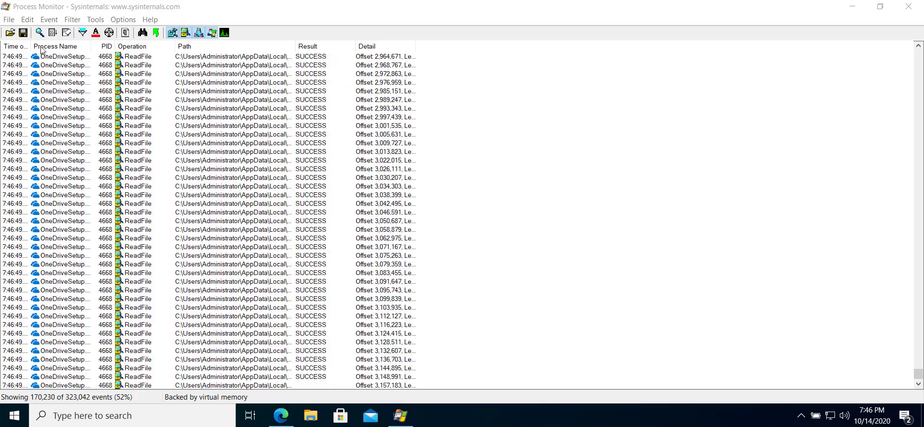
pyautogui.click(40, 33)
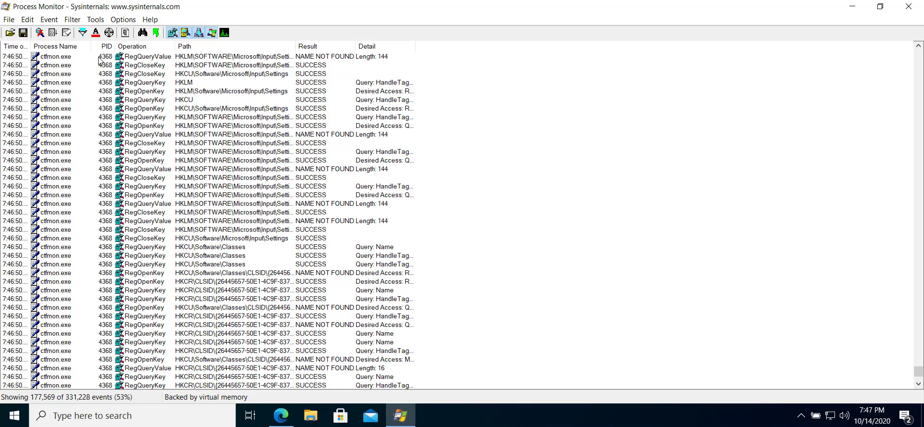
# - Add and apply an event filter that includes entries whose Process Name is StartMenuExperienceHost.exe
pyautogui.click(73, 20)
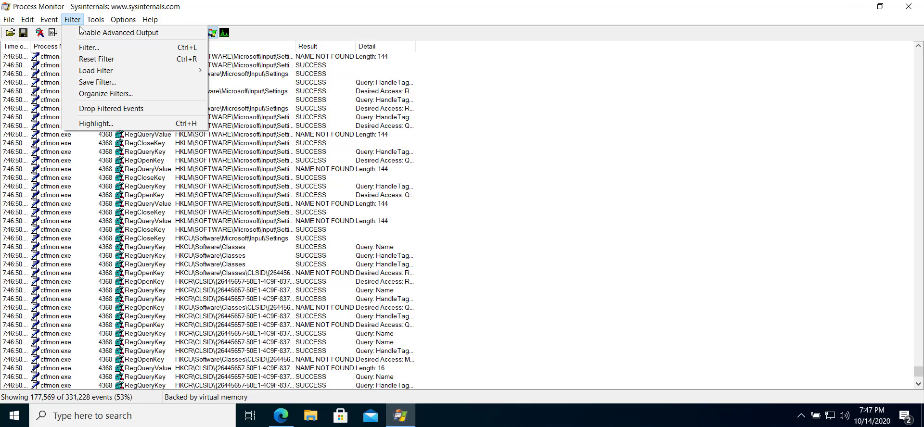
pyautogui.click(114, 50)
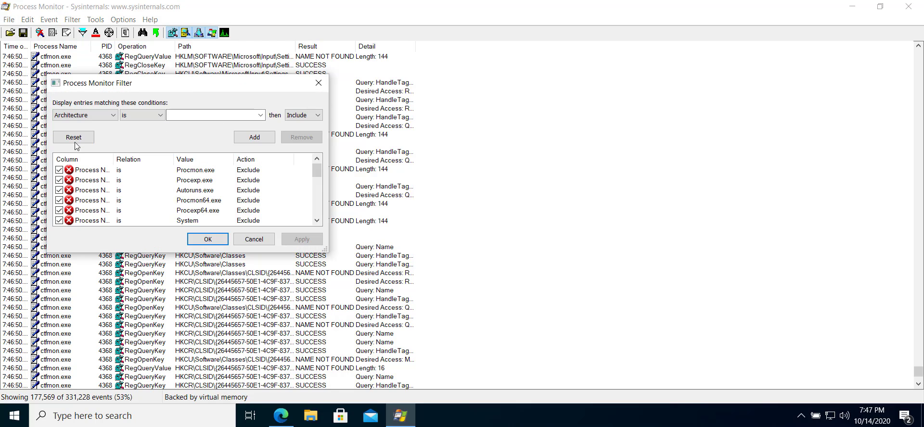
pyautogui.click(89, 117)
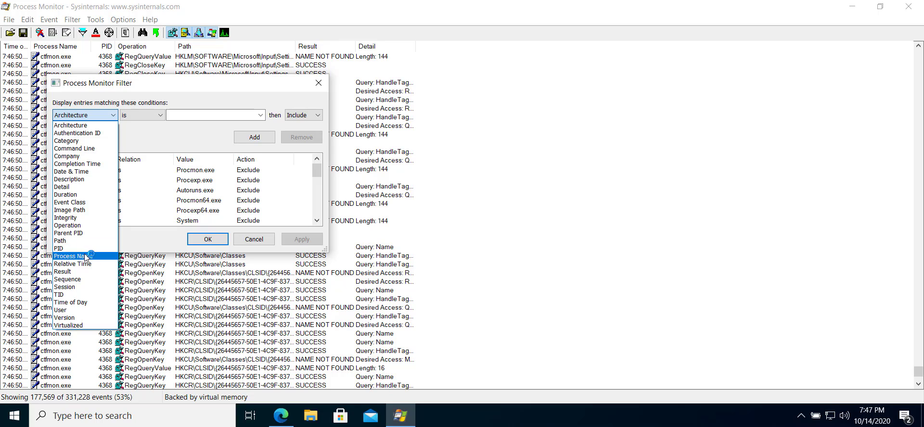
pyautogui.click(111, 254)
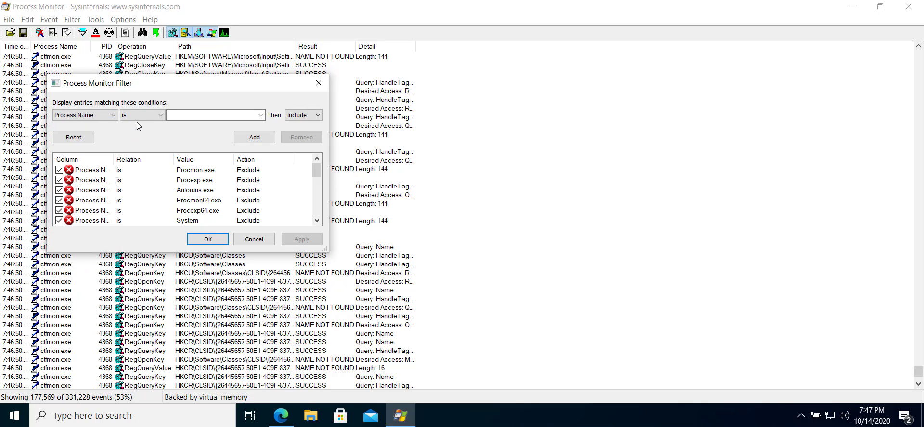
pyautogui.click(260, 115)
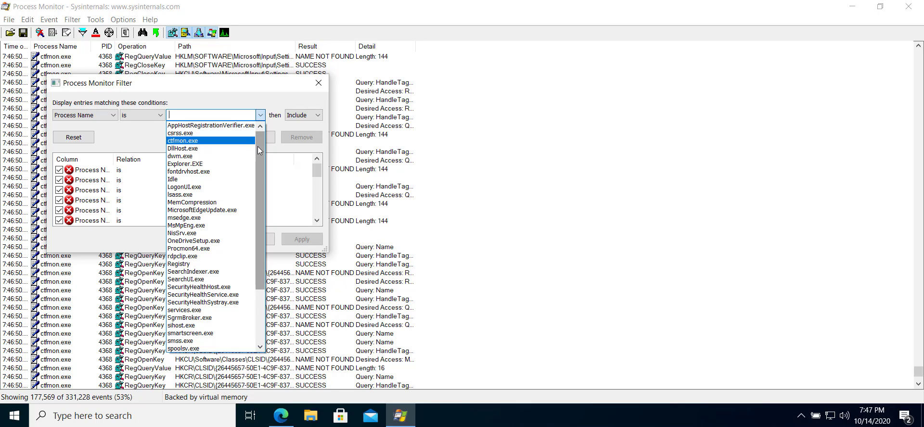
pyautogui.moveTo(258, 146); pyautogui.dragTo(246, 243)
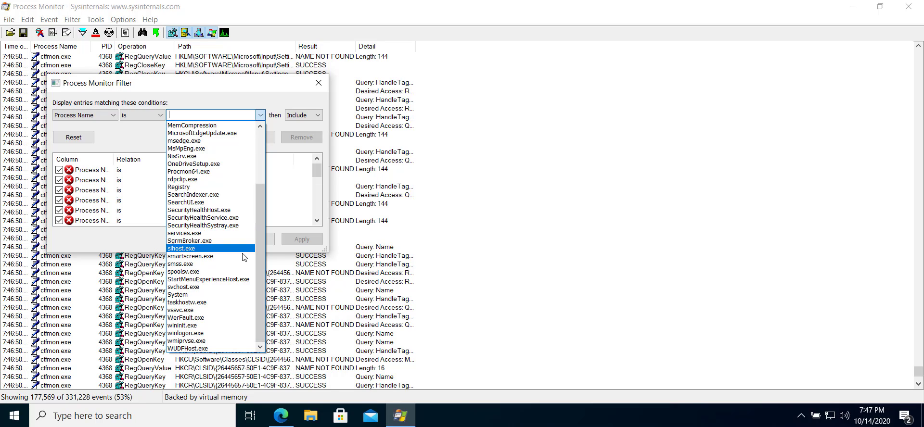
pyautogui.click(241, 279)
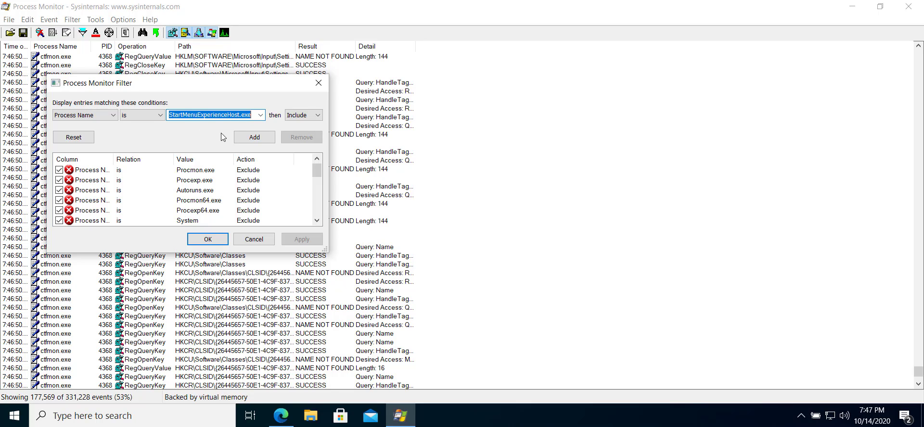
pyautogui.click(254, 138)
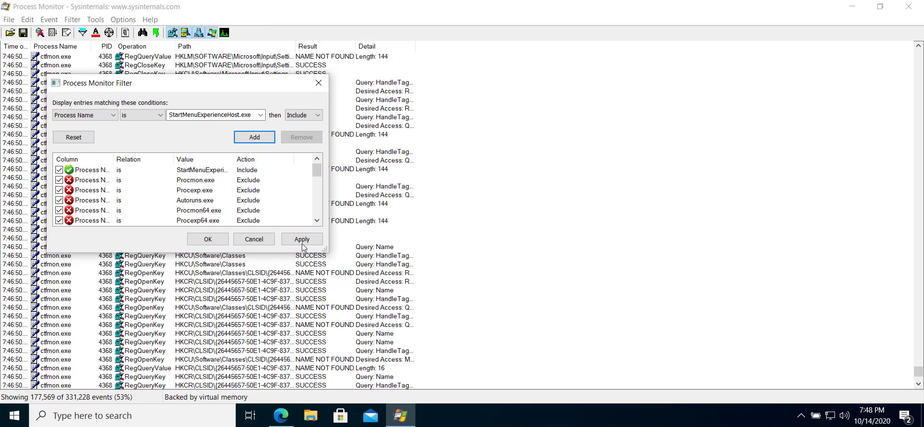
pyautogui.click(302, 240)
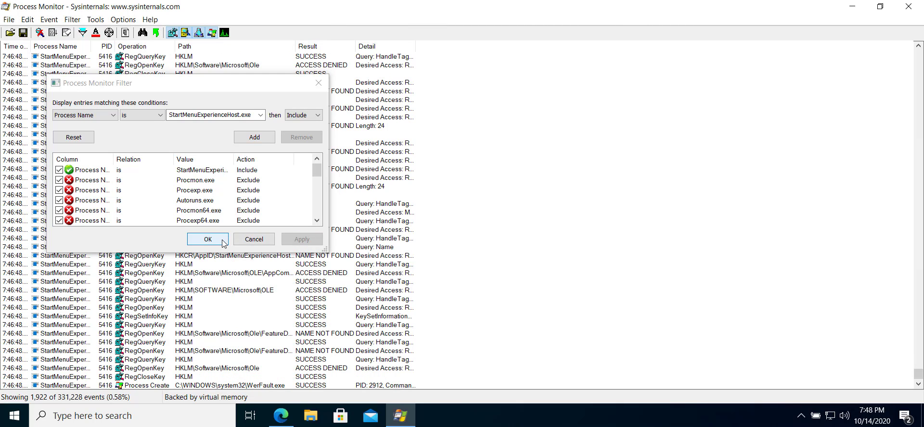
pyautogui.click(208, 239)
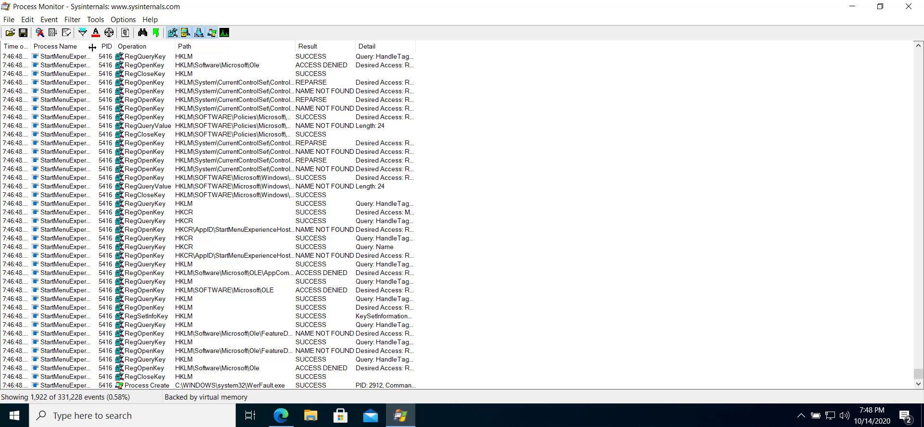
# - Widen the Process Name and Time of Day columns to show their full contents
pyautogui.moveTo(92, 46); pyautogui.dragTo(139, 46)
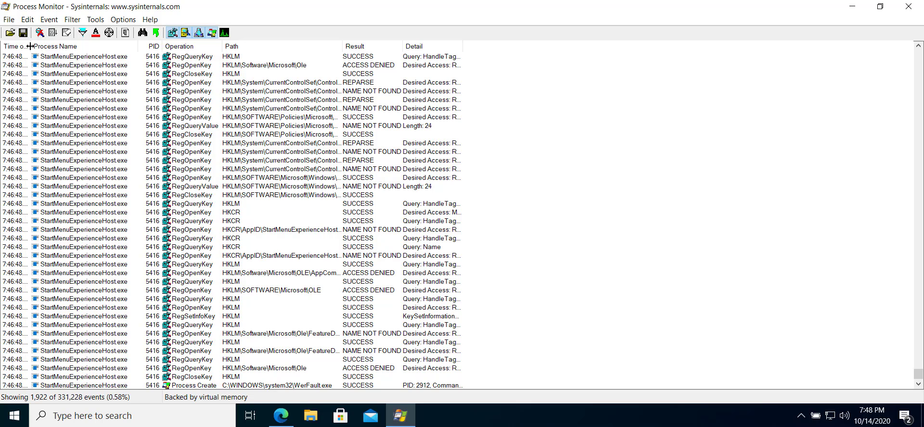
pyautogui.moveTo(29, 46); pyautogui.dragTo(55, 46)
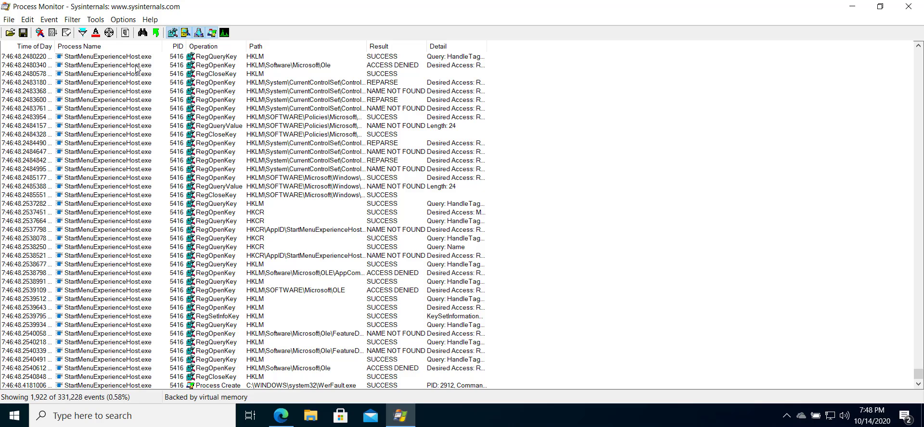
# - Add and apply a second filter that includes entries whose Result is not SUCCESS
pyautogui.click(73, 20)
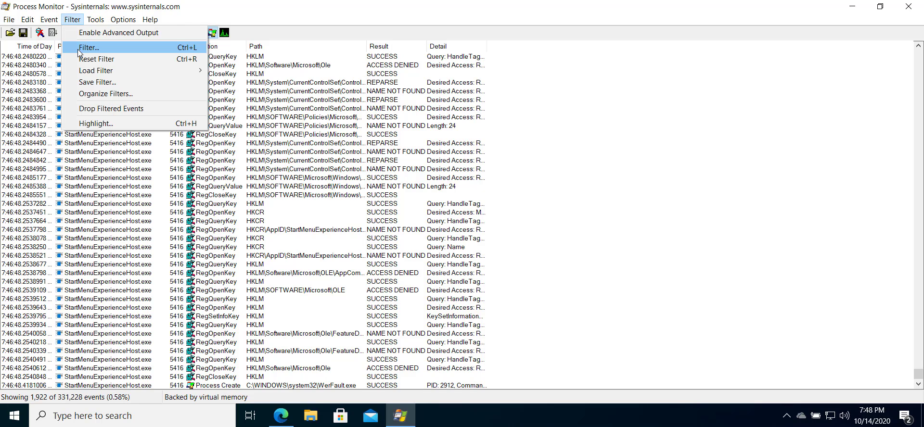
pyautogui.click(78, 48)
pyautogui.click(111, 116)
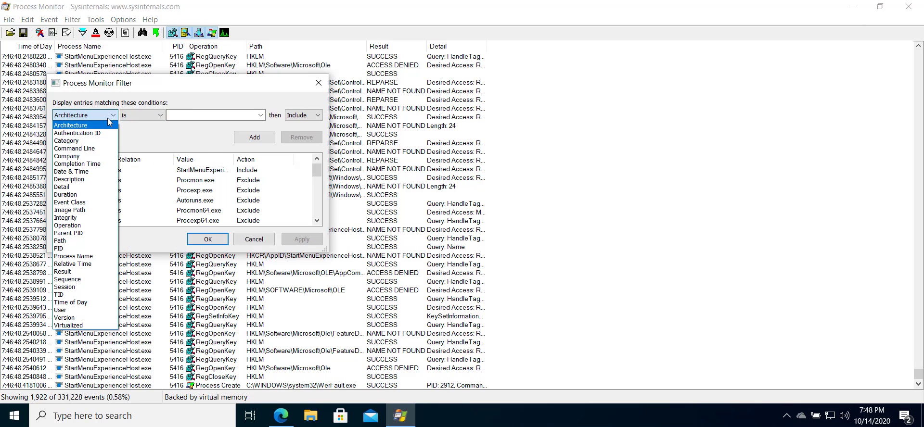
pyautogui.click(76, 272)
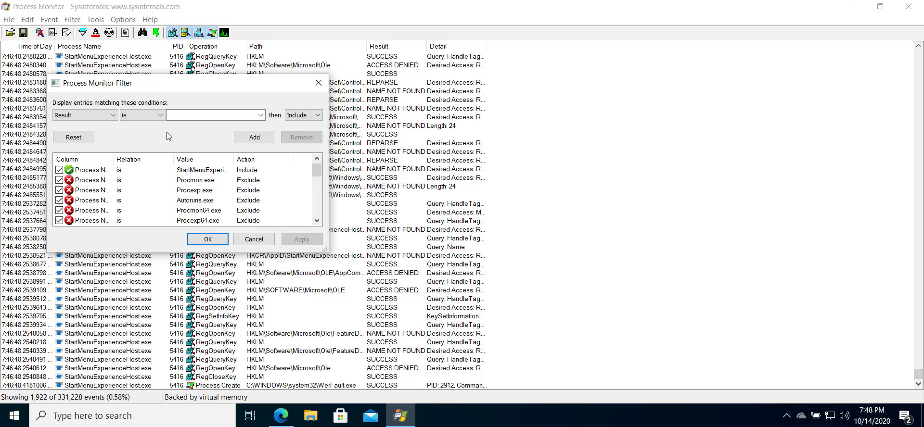
pyautogui.click(161, 118)
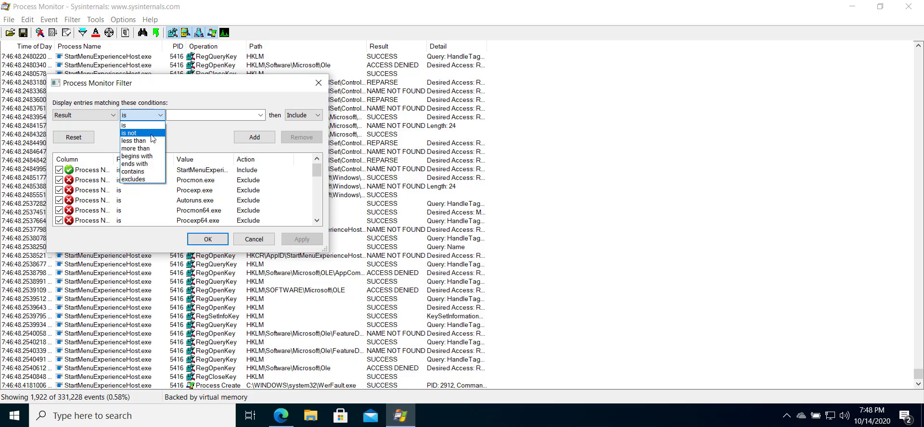
pyautogui.click(151, 134)
pyautogui.click(260, 115)
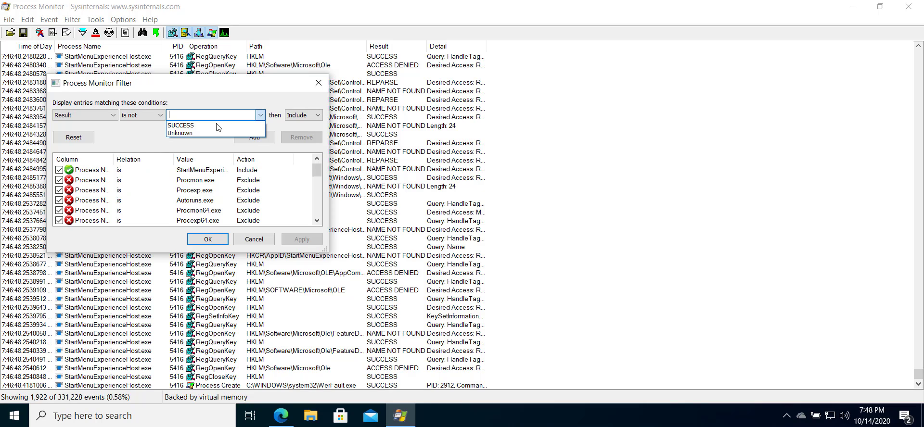
pyautogui.click(218, 126)
pyautogui.click(254, 137)
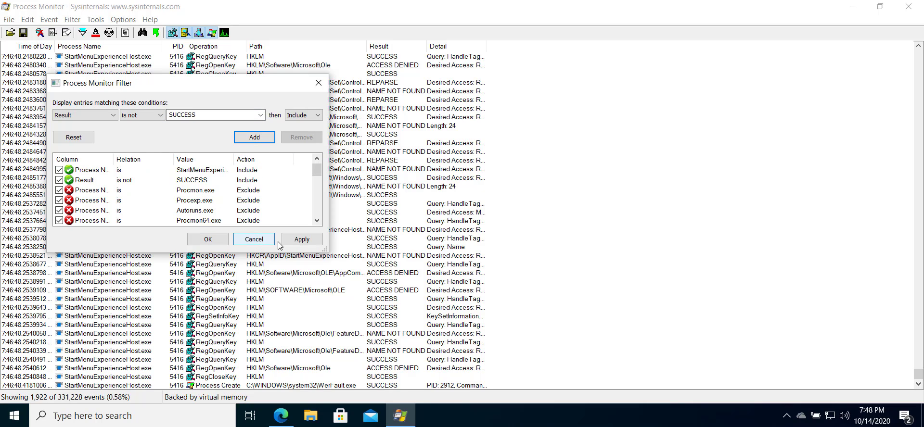
pyautogui.click(299, 241)
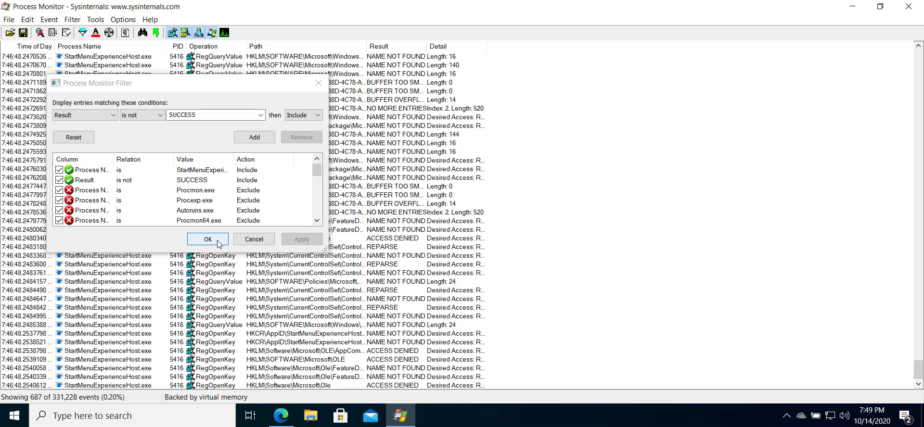
pyautogui.click(217, 240)
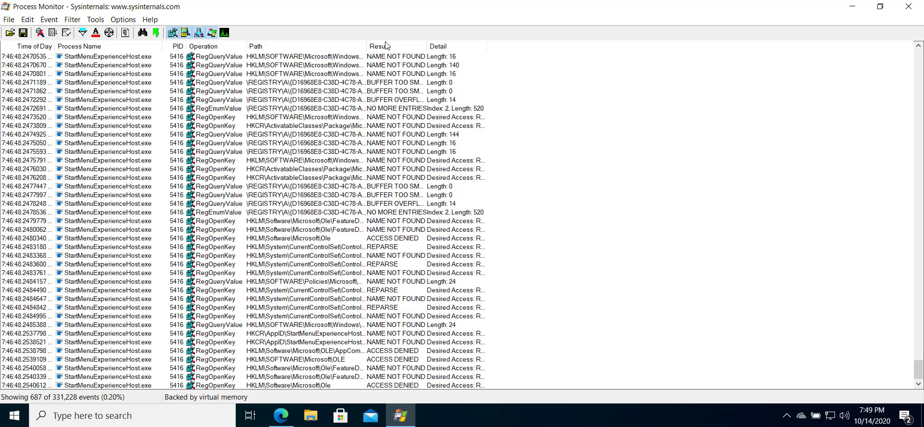
# - Widen the Path and Result columns to show more of their contents, and select an ACCESS DENIED event for HKLM\Software\Microsoft\Ole
pyautogui.moveTo(367, 44); pyautogui.dragTo(435, 46)
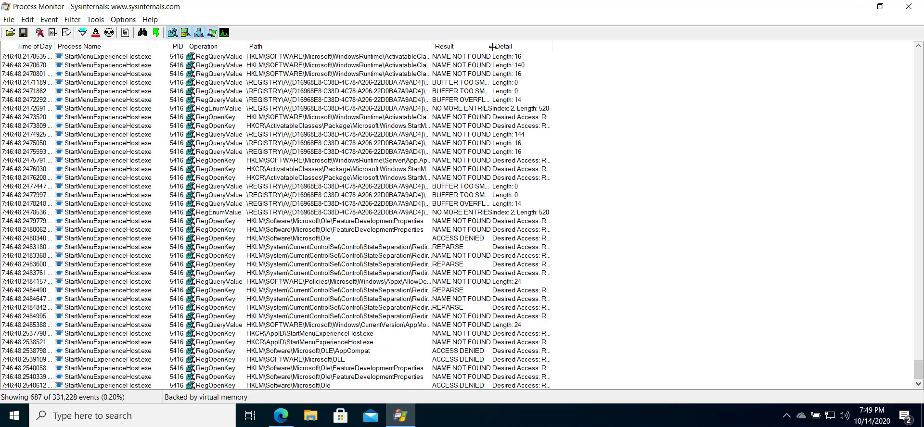
pyautogui.moveTo(493, 46); pyautogui.dragTo(575, 62)
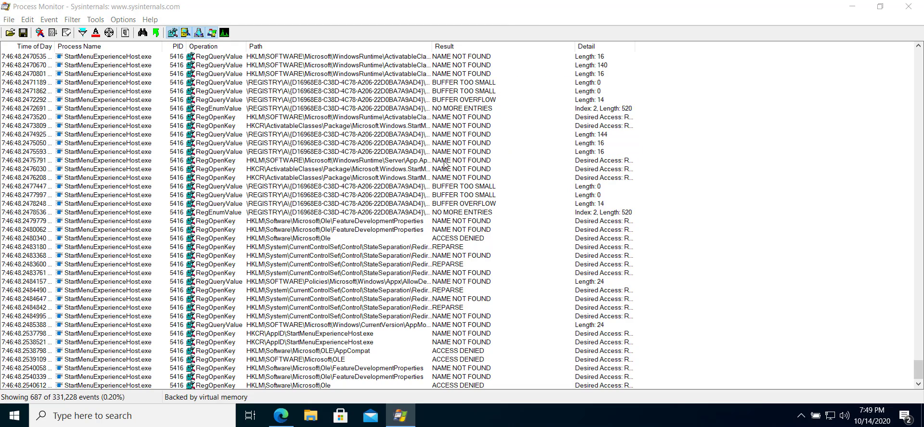
pyautogui.click(420, 239)
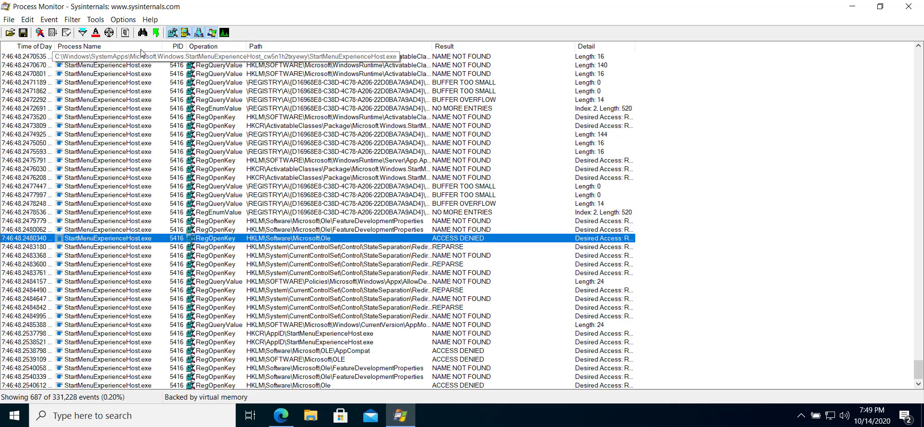
# - Add and apply an event filter that includes entries whose Result is access denied
pyautogui.click(72, 19)
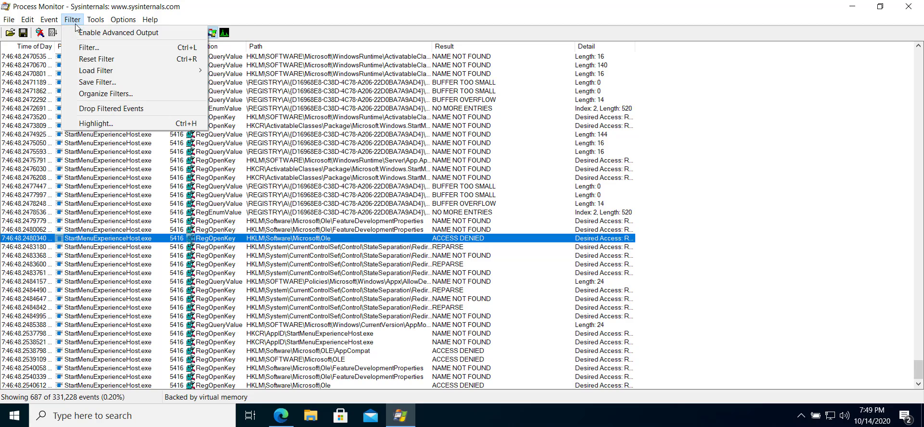
pyautogui.click(86, 48)
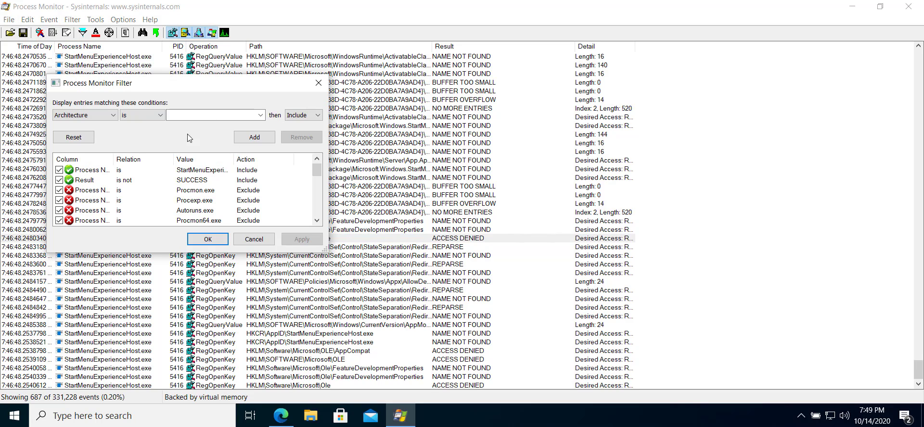
pyautogui.click(107, 171)
pyautogui.click(91, 116)
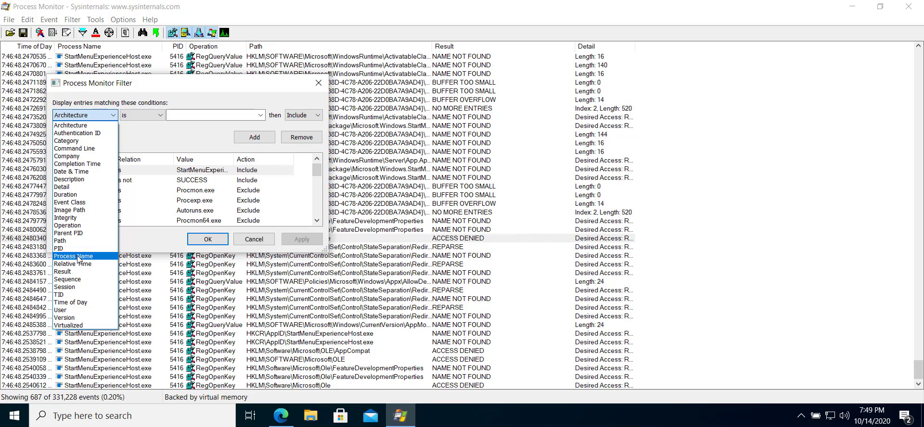
pyautogui.click(78, 272)
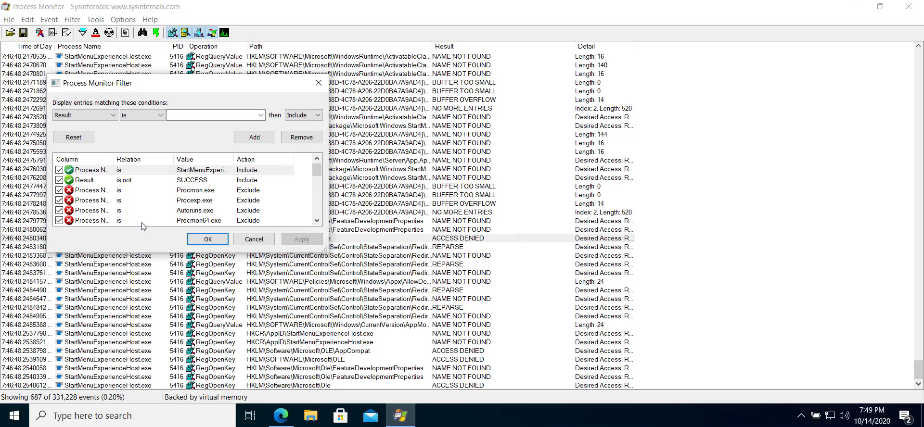
pyautogui.click(181, 118)
pyautogui.write('acess')
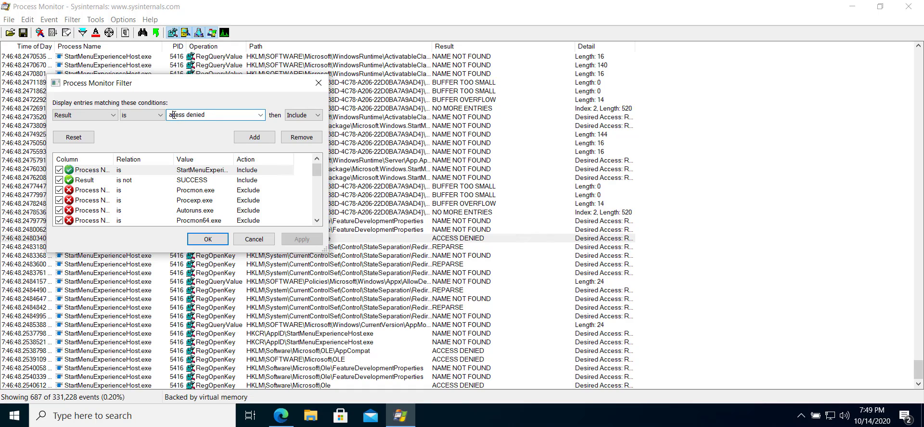
pyautogui.write('c')
pyautogui.click(267, 139)
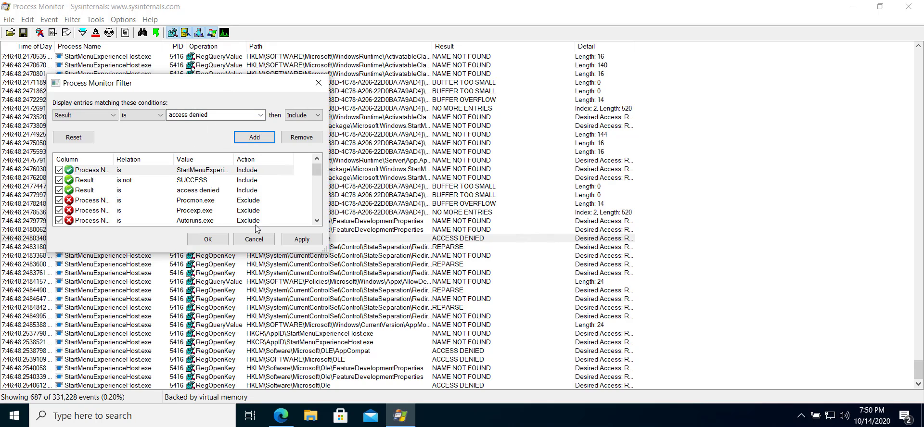
pyautogui.click(300, 240)
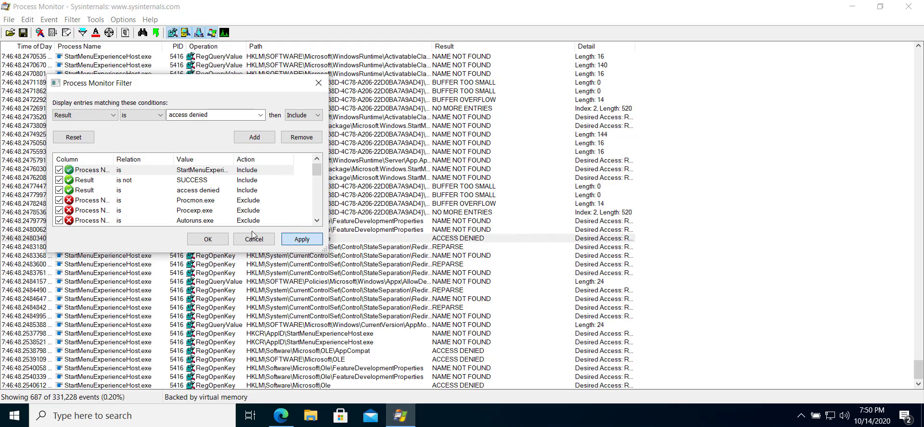
pyautogui.click(207, 244)
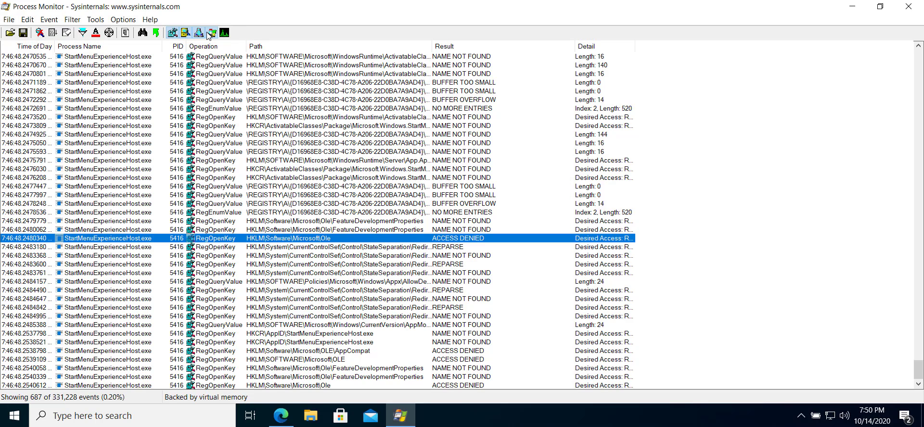
# - Disable the filter condition for Result is not SUCCESS and apply the change, keeping the access denied condition active
pyautogui.click(91, 21)
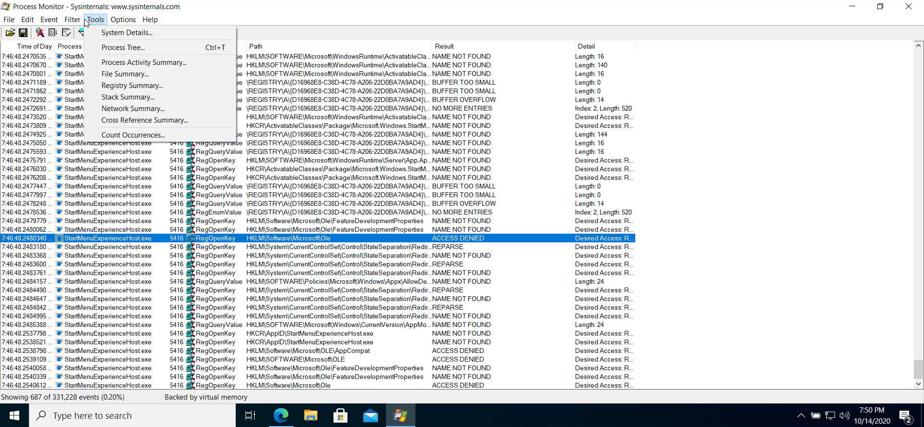
pyautogui.click(82, 22)
pyautogui.click(82, 21)
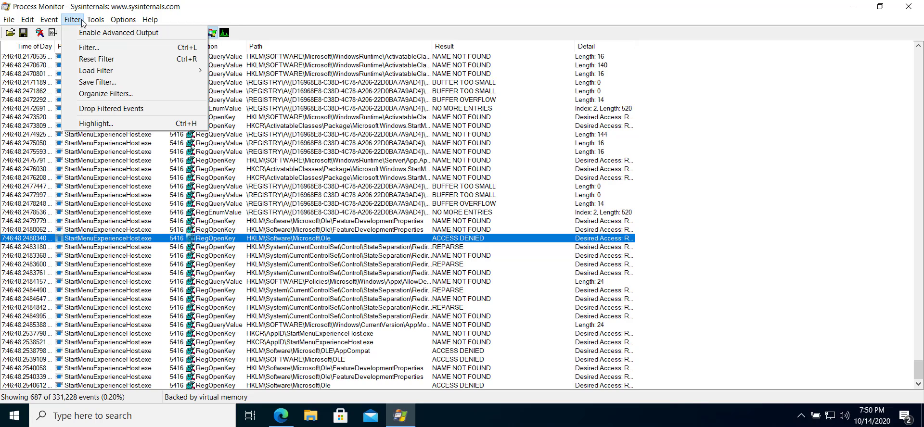
pyautogui.click(90, 47)
pyautogui.click(95, 182)
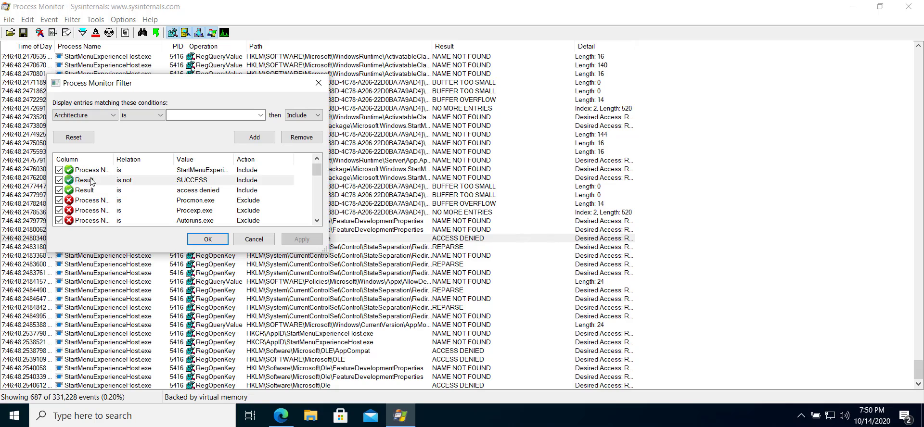
pyautogui.click(59, 181)
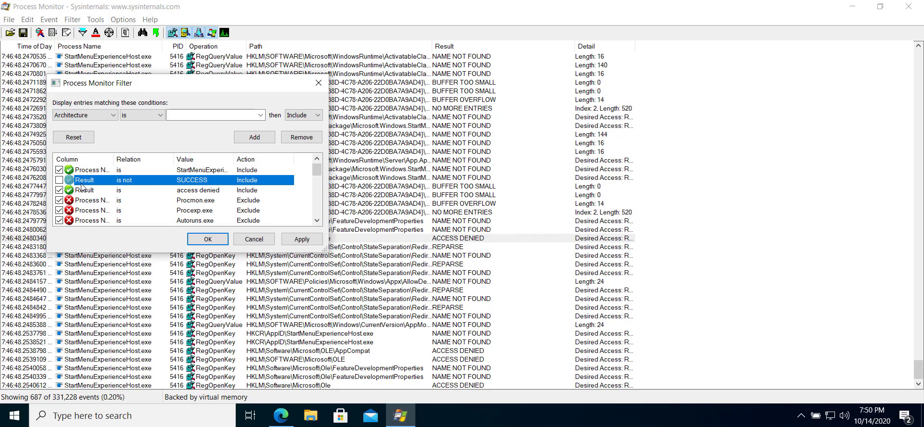
pyautogui.click(296, 241)
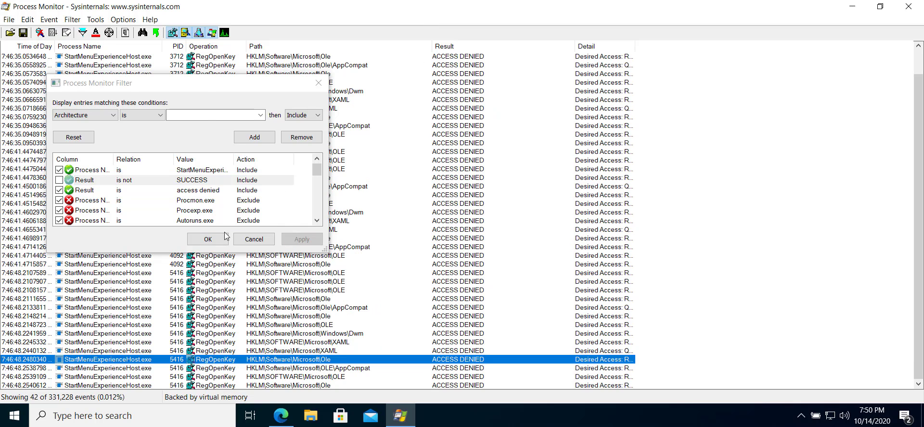
pyautogui.click(210, 241)
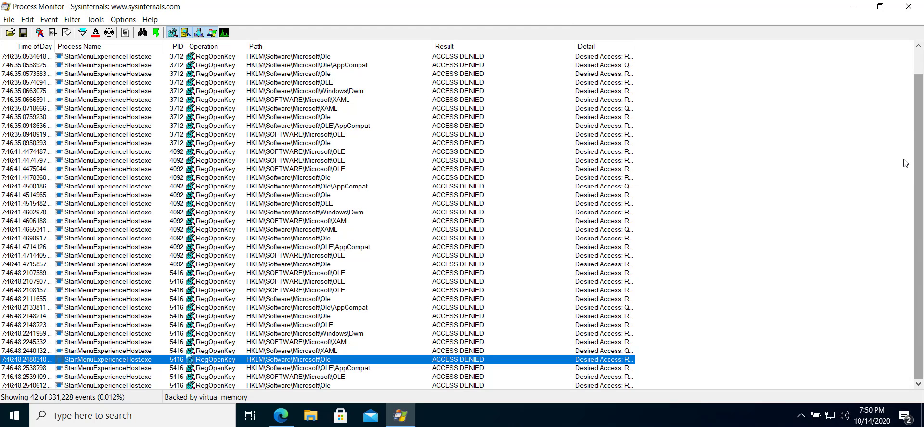
# - Review the registry paths of the filtered ACCESS DENIED events from the first entry to the last
pyautogui.scroll(1, 905, 104)
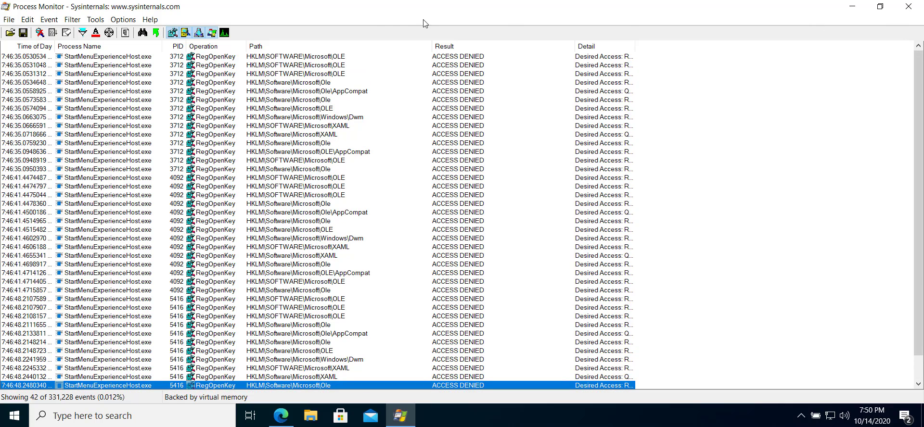
pyautogui.click(289, 59)
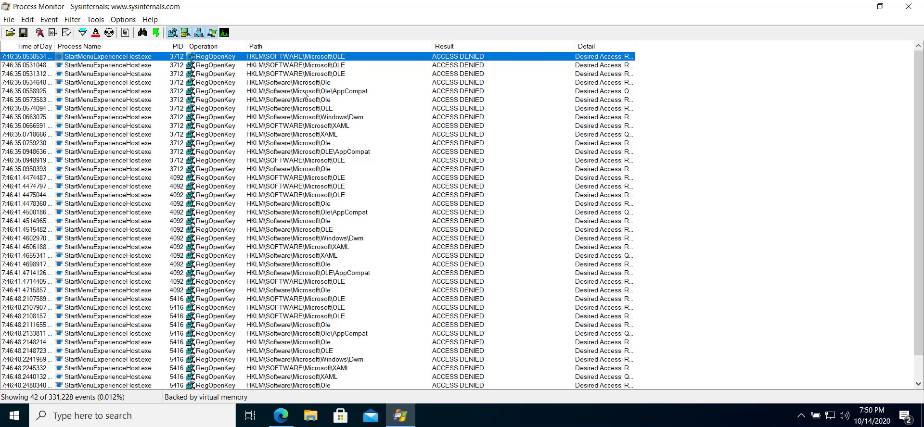
pyautogui.click(311, 117)
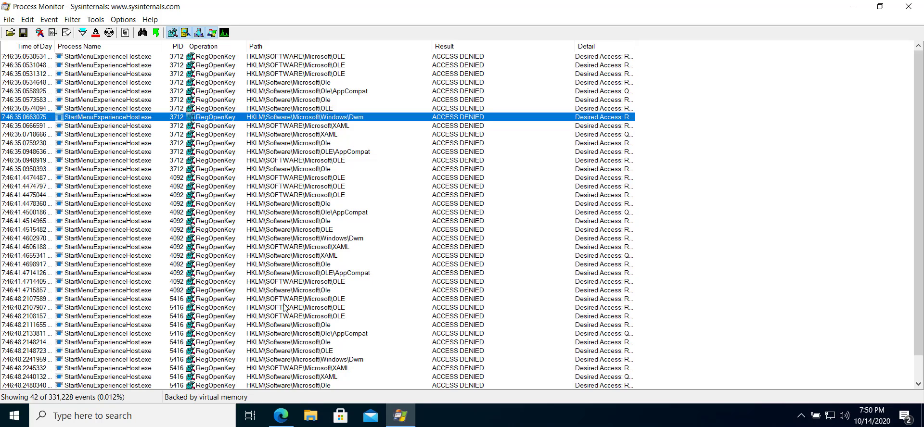
pyautogui.click(266, 57)
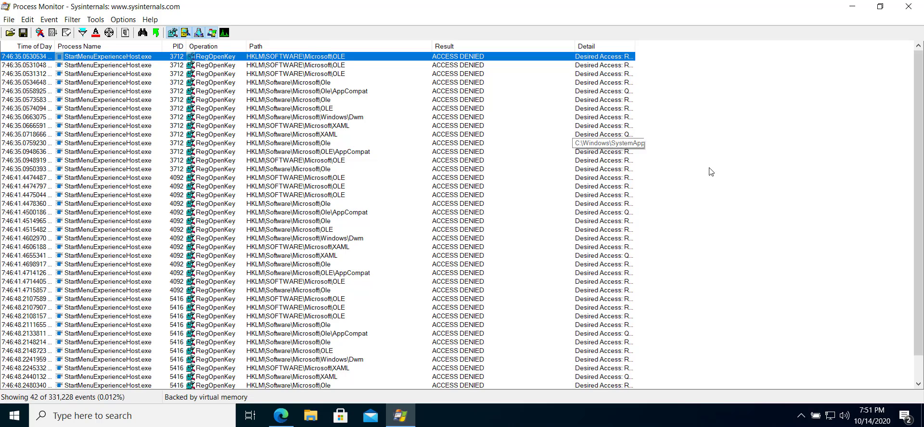
pyautogui.scroll(-1, 918, 68)
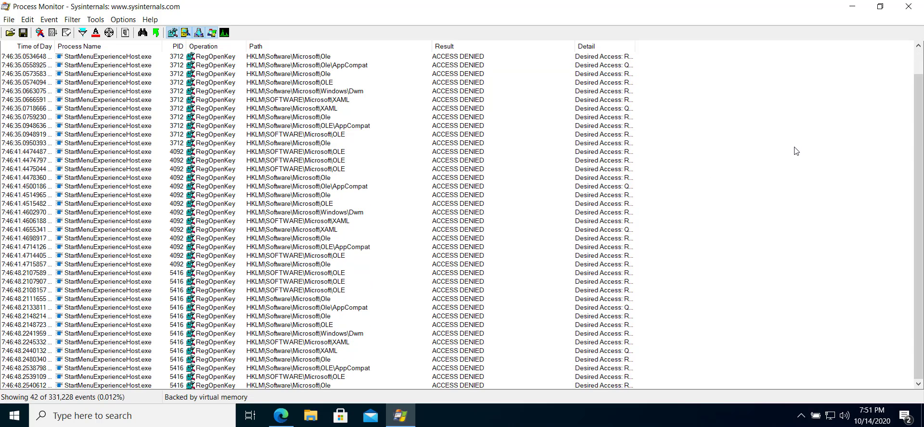
# - Open the properties of the last ACCESS DENIED event and examine its result and desired access
pyautogui.click(108, 386)
pyautogui.doubleClick(108, 385)
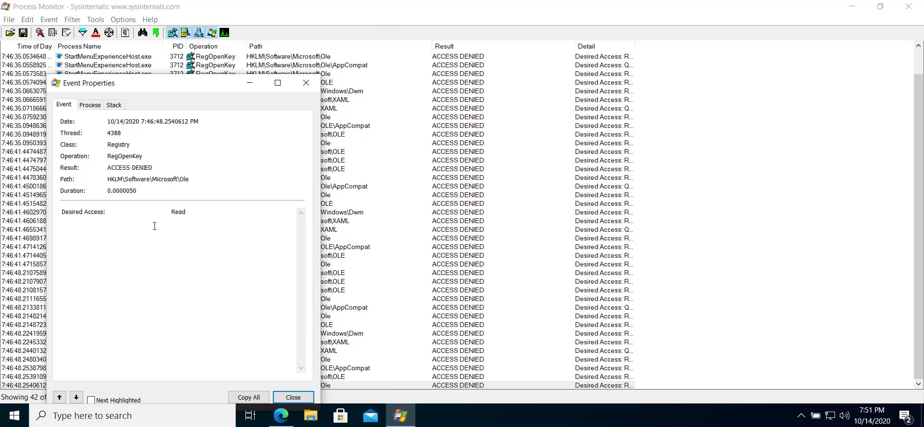
pyautogui.moveTo(161, 89); pyautogui.dragTo(183, 54)
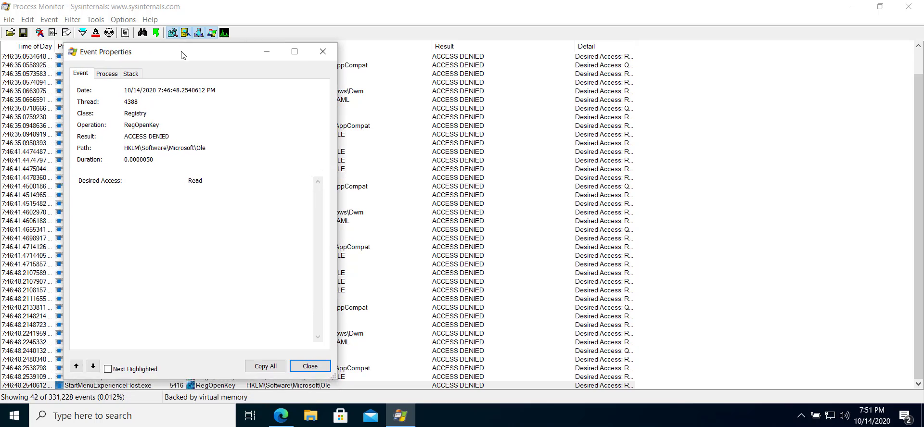
pyautogui.moveTo(147, 121); pyautogui.dragTo(180, 148)
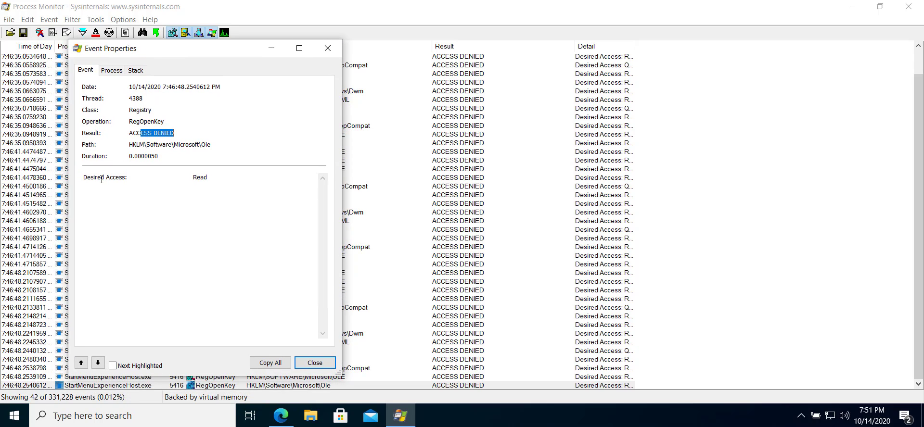
pyautogui.moveTo(84, 178)
pyautogui.mouseDown()
pyautogui.moveTo(205, 177)
pyautogui.moveTo(98, 171)
pyautogui.mouseUp()
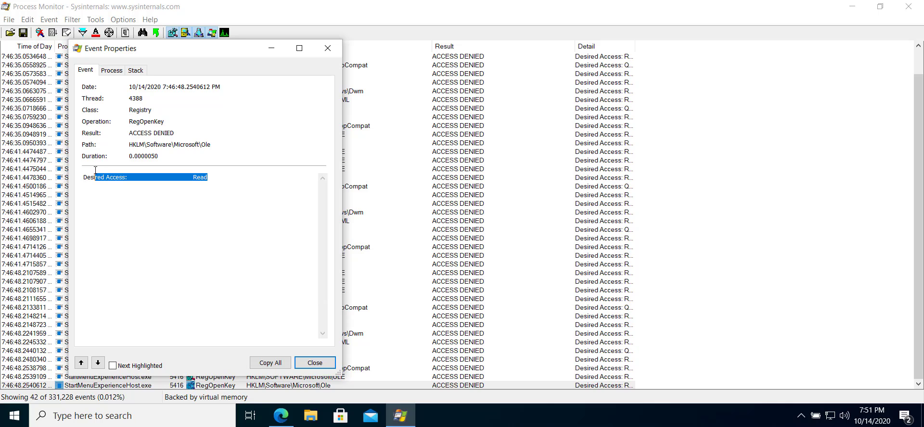
# - Examine the event's process details in a maximized properties window, checking the image path and the user account
pyautogui.click(112, 70)
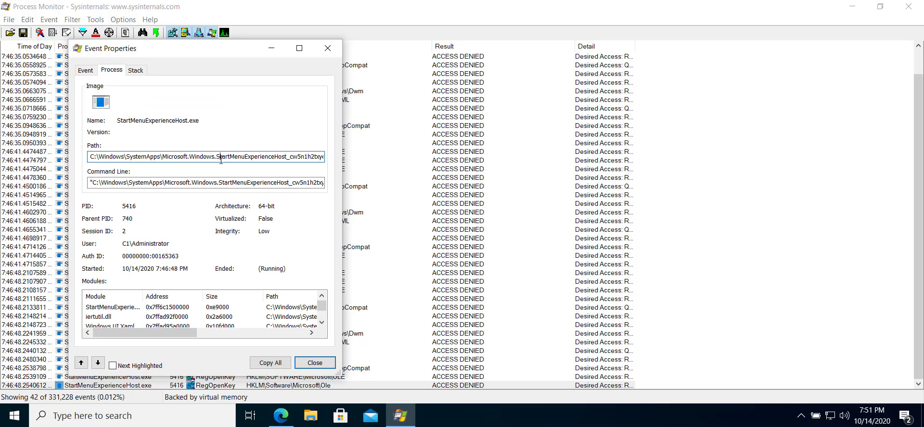
pyautogui.moveTo(220, 156); pyautogui.dragTo(334, 160)
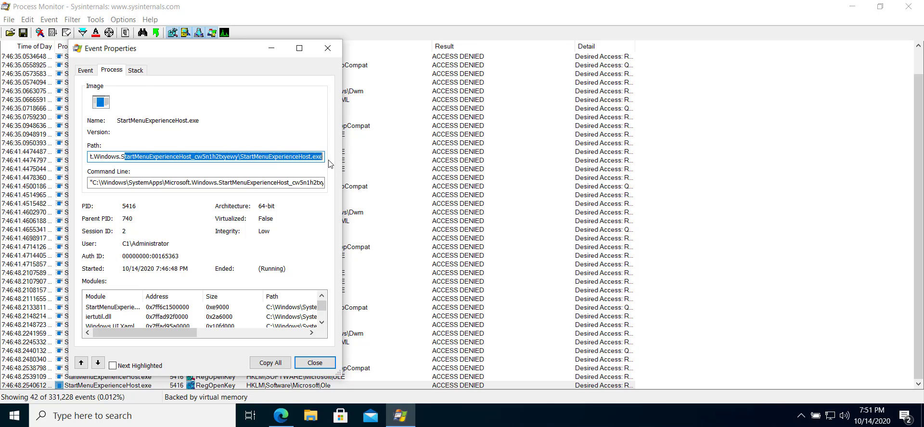
pyautogui.click(300, 48)
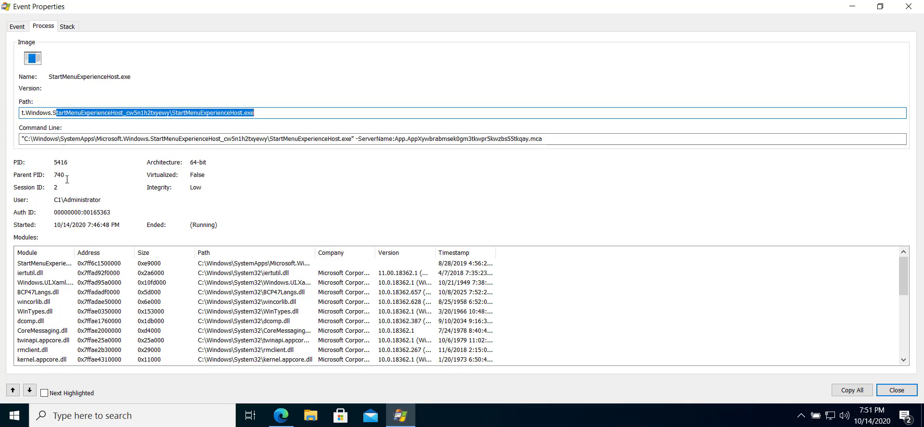
pyautogui.moveTo(60, 203); pyautogui.dragTo(37, 197)
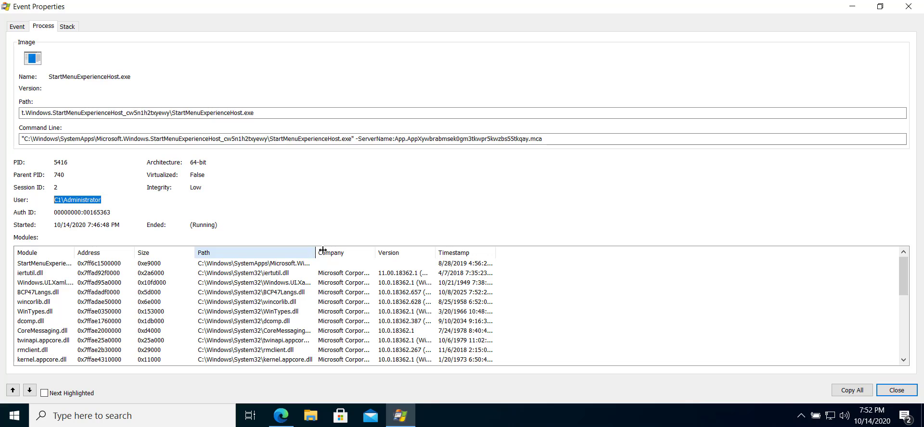
# - Widen the Path column of the module list and inspect the properties of the StartMenuExperienceHost.exe module
pyautogui.moveTo(316, 252); pyautogui.dragTo(480, 258)
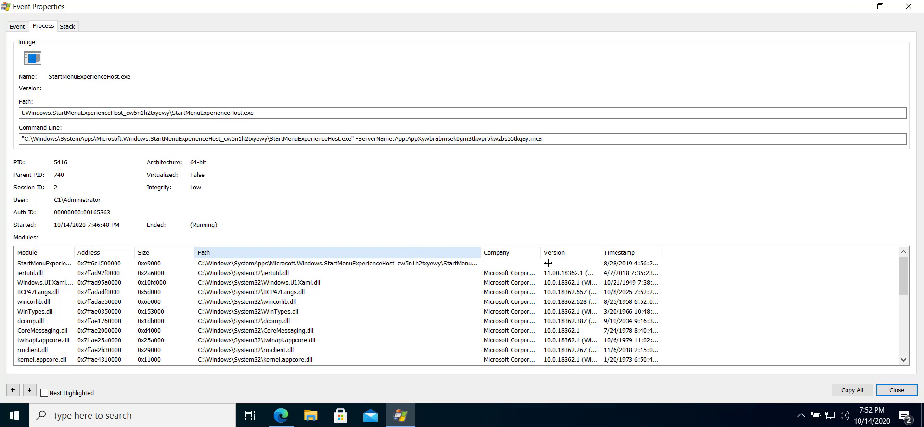
pyautogui.click(184, 260)
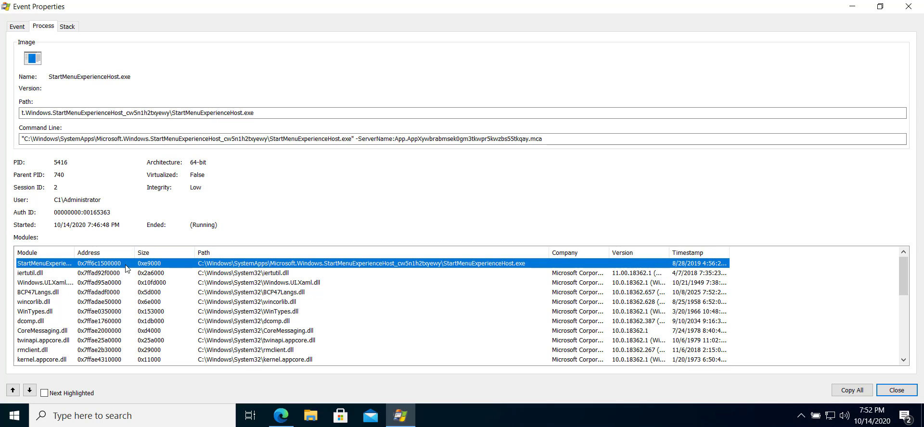
pyautogui.doubleClick(245, 266)
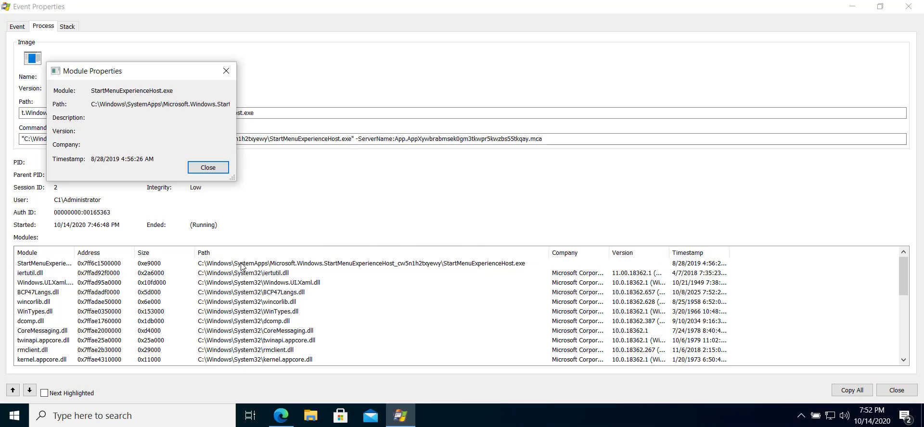
pyautogui.click(208, 167)
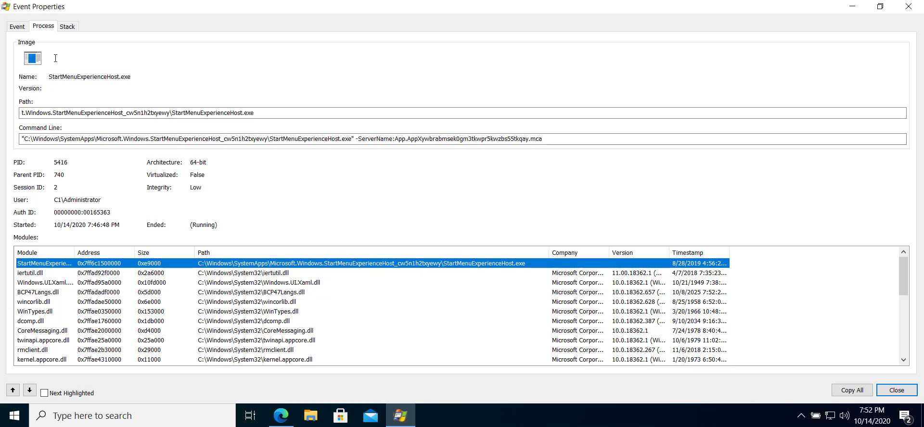
# - Display the call stack of the ACCESS DENIED event
pyautogui.click(64, 27)
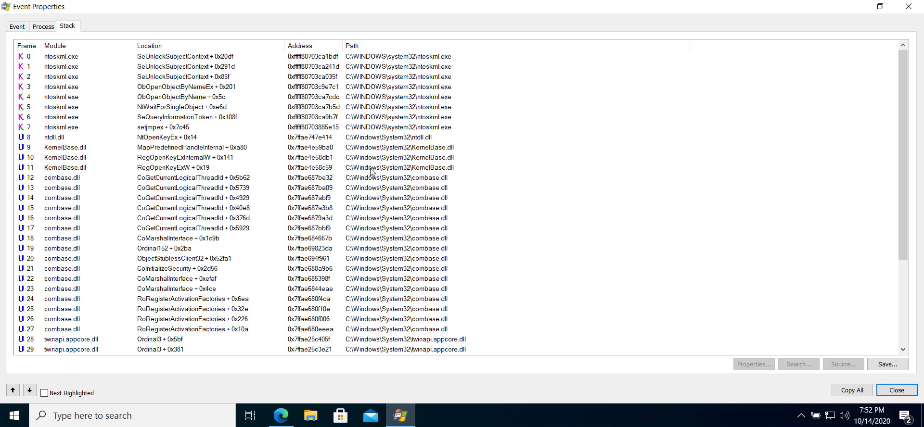
# - Examine the call stack from the ntdll.dll frame down to the StartMenuExperienceHost.exe frames, and close the event properties
pyautogui.click(383, 138)
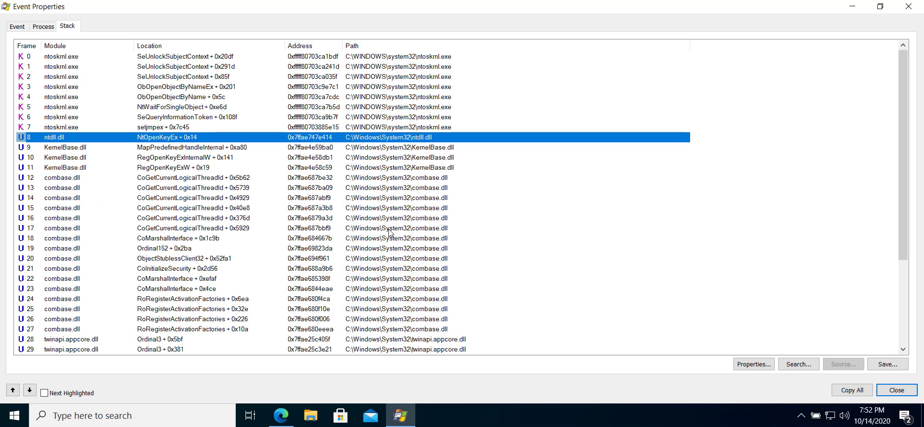
pyautogui.click(370, 308)
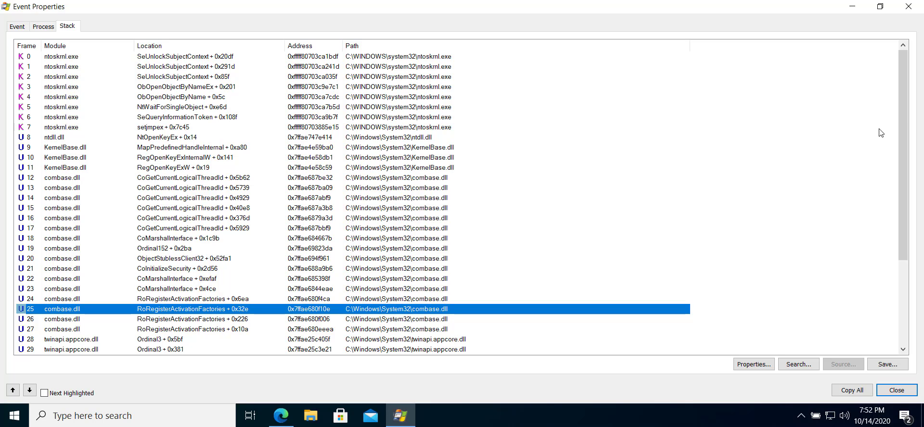
pyautogui.moveTo(902, 118); pyautogui.dragTo(902, 203)
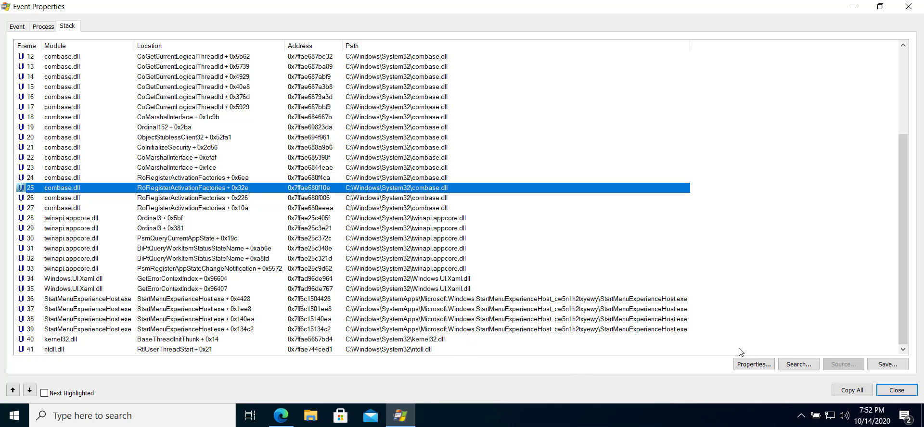
pyautogui.click(885, 394)
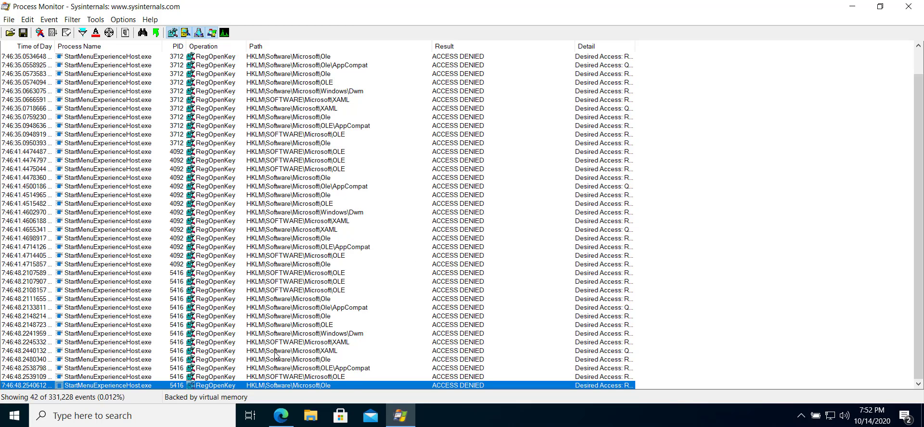
# - Reopen the last ACCESS DENIED event on HKLM\Software\Microsoft\Ole, check its desired access, and close its properties
pyautogui.doubleClick(267, 385)
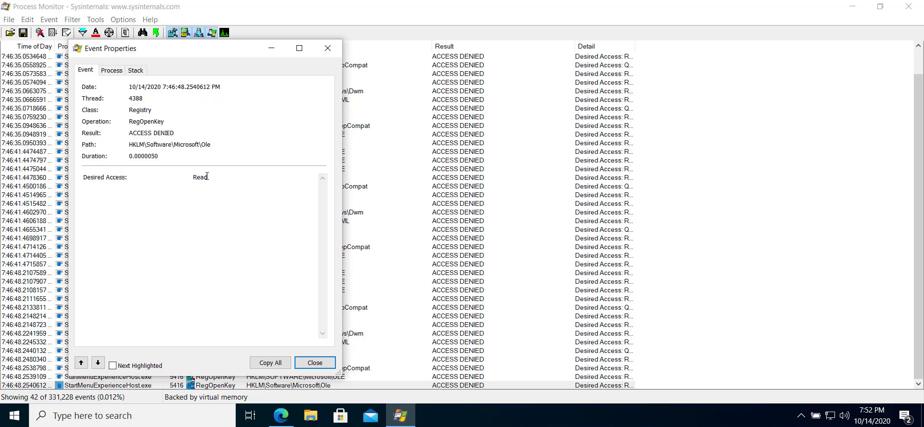
pyautogui.doubleClick(201, 178)
pyautogui.click(315, 363)
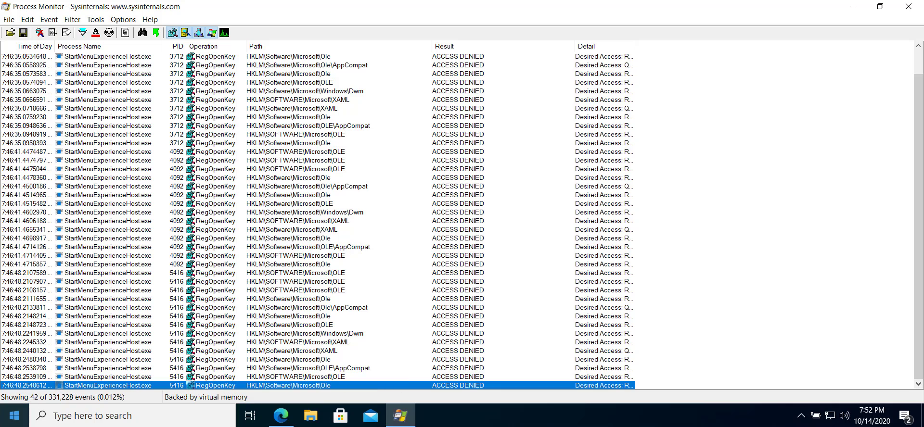
# - Launch the Registry Editor with the regedit command and reposition its window over the event list
pyautogui.rightClick(18, 418)
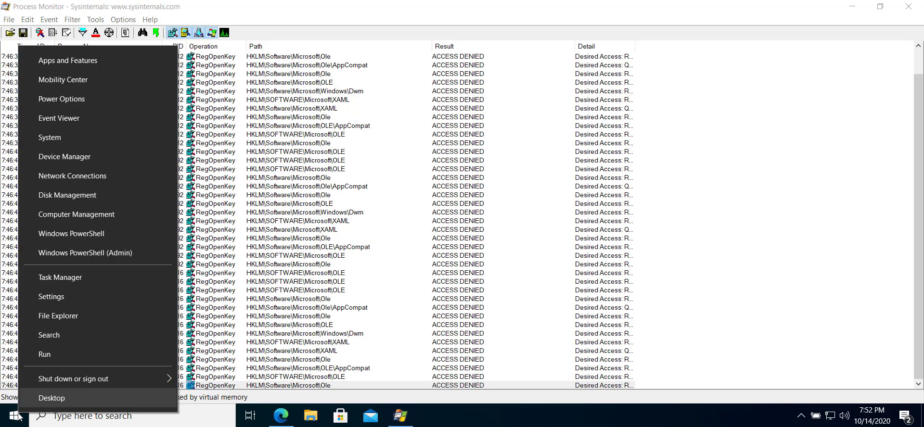
pyautogui.click(53, 360)
pyautogui.write('regedi')
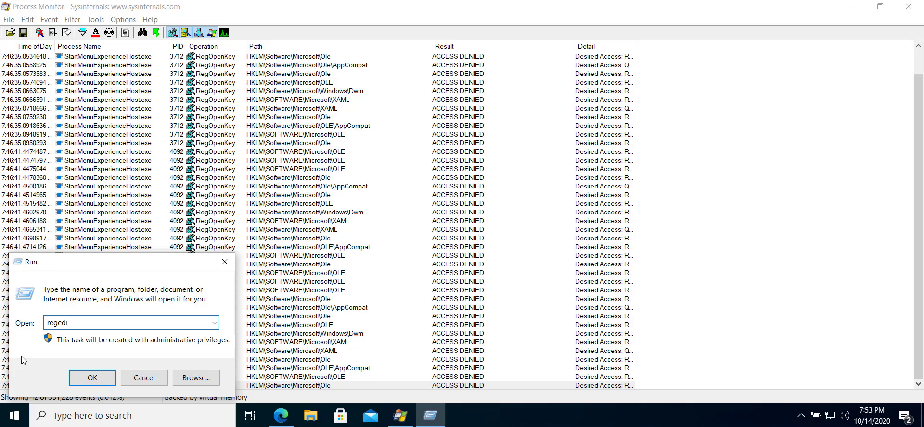
pyautogui.write('t')
pyautogui.press('Return')
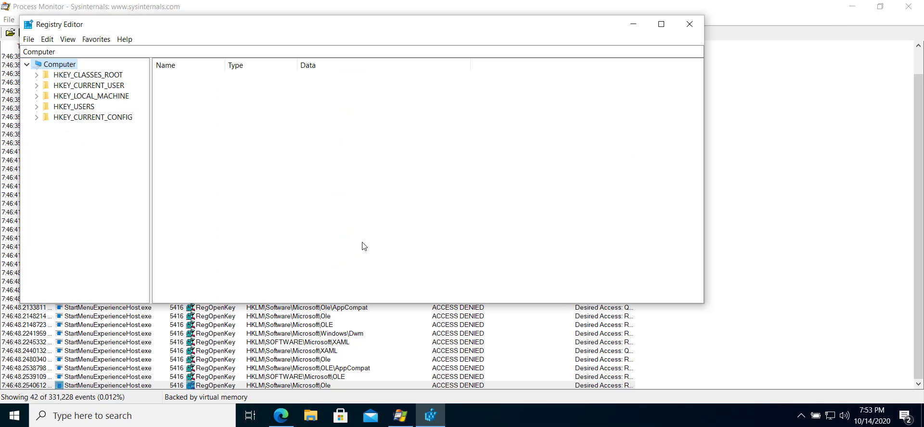
pyautogui.moveTo(299, 27); pyautogui.dragTo(332, 98)
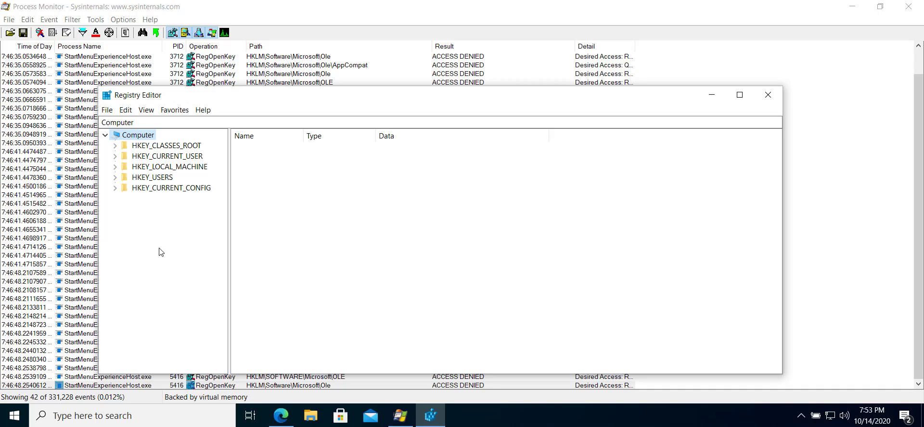
# - Go to HKEY_LOCAL_MACHINE\SOFTWARE\Microsoft in the registry and open the permissions of the Microsoft key
pyautogui.doubleClick(185, 167)
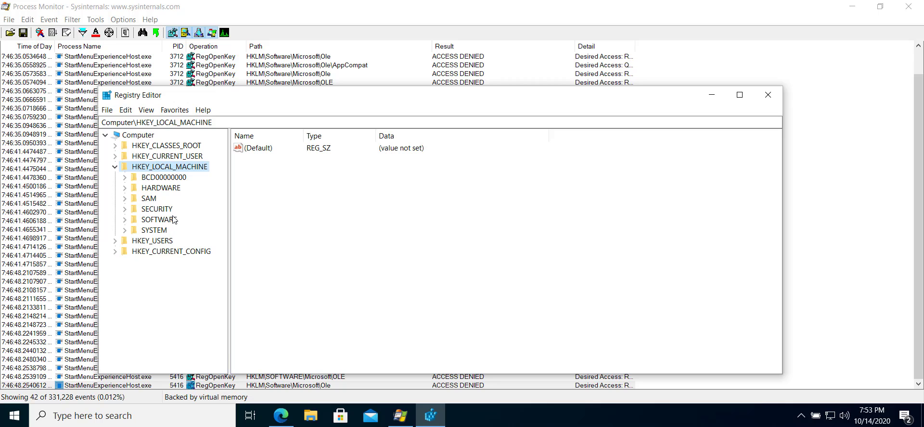
pyautogui.doubleClick(159, 220)
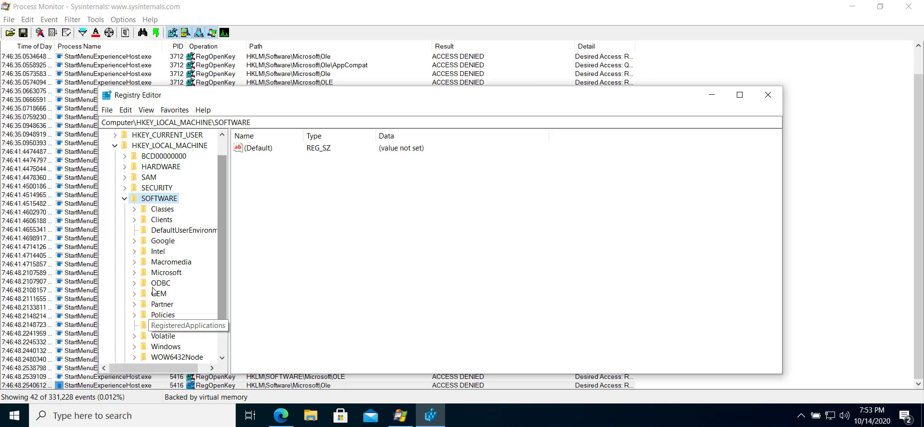
pyautogui.click(159, 273)
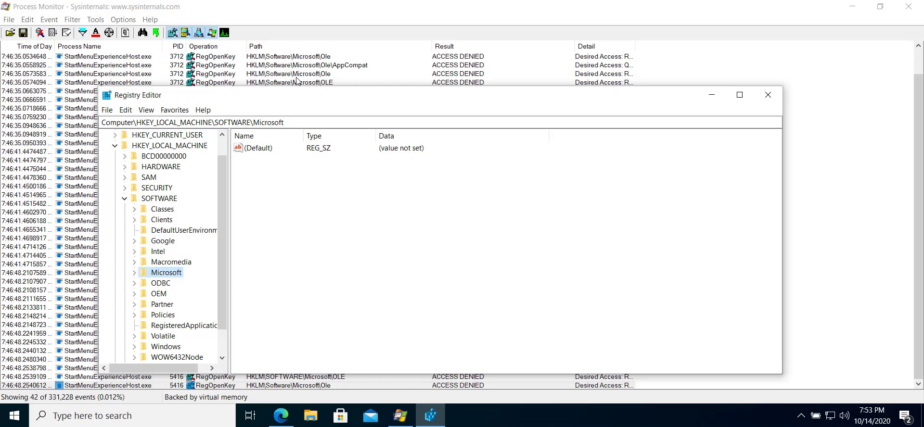
pyautogui.rightClick(158, 276)
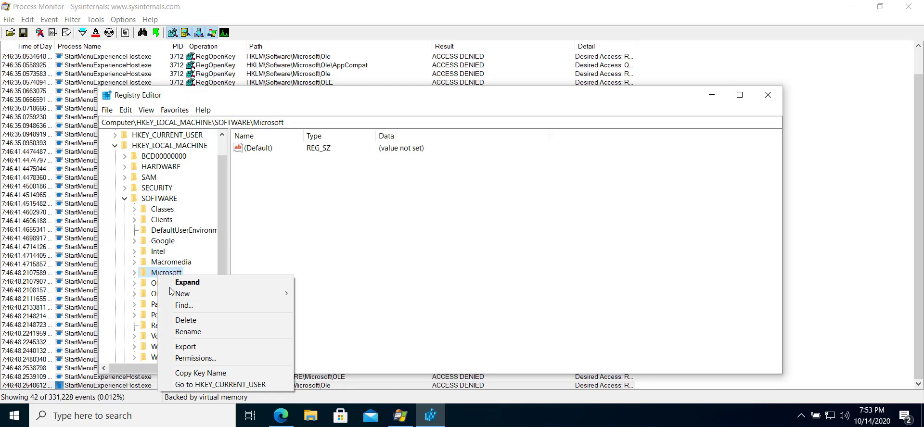
pyautogui.click(207, 358)
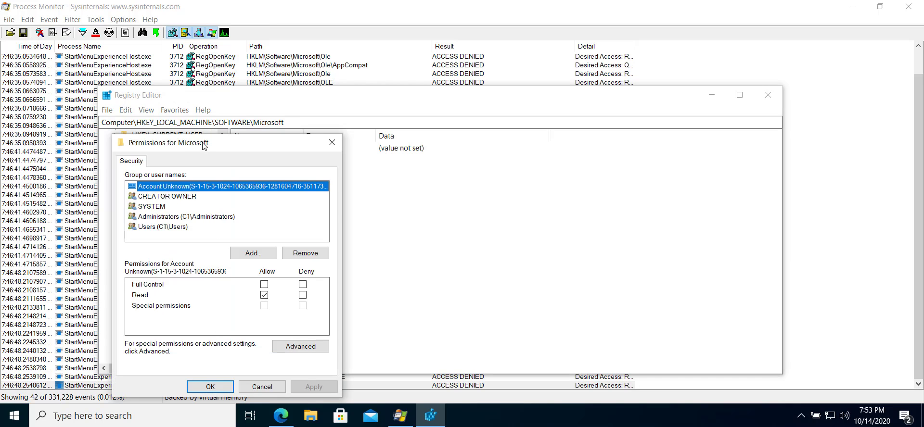
# - Review the Microsoft key's permissions for CREATOR OWNER, SYSTEM, Administrators and Users, keeping the permissions dialog open
pyautogui.moveTo(202, 147); pyautogui.dragTo(280, 84)
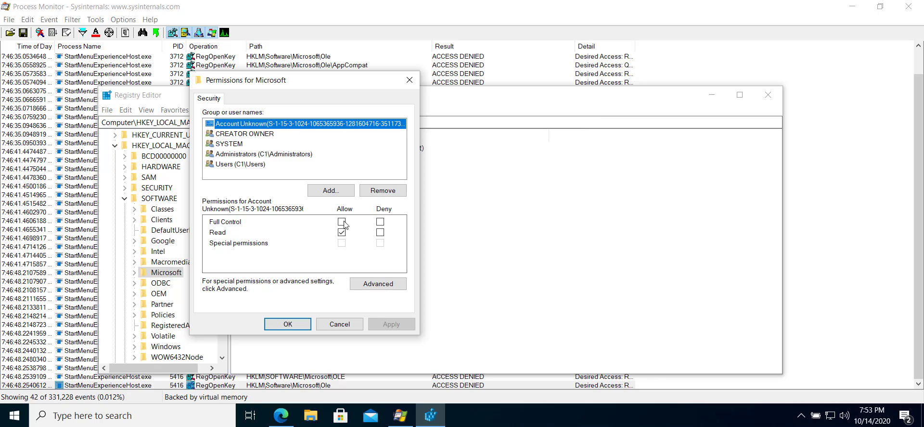
pyautogui.click(228, 137)
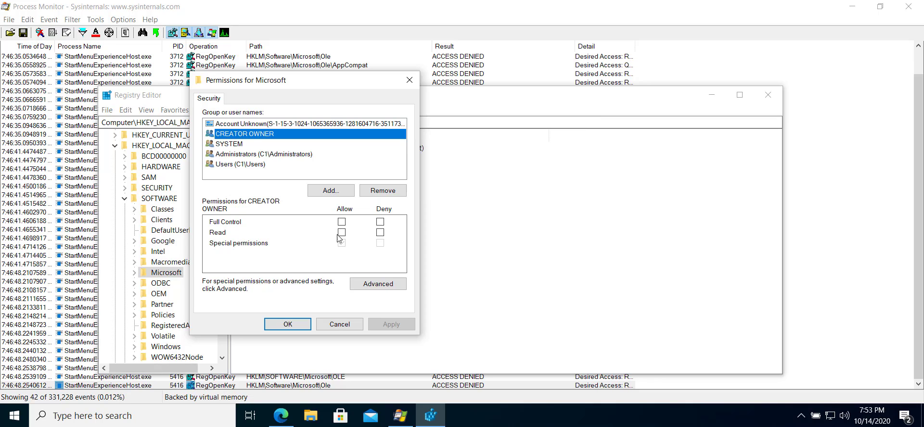
pyautogui.click(230, 145)
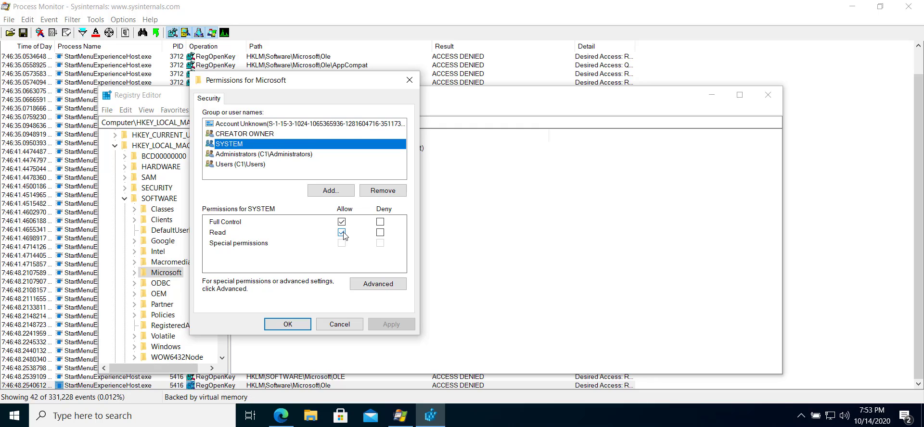
pyautogui.click(280, 157)
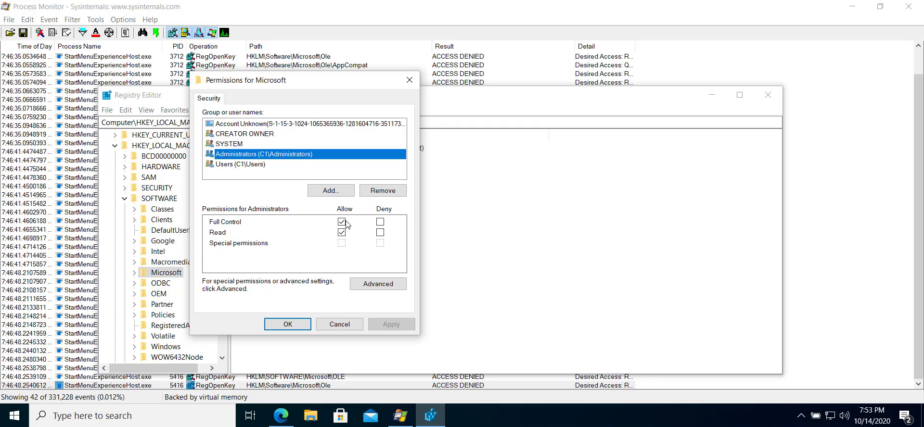
pyautogui.click(257, 166)
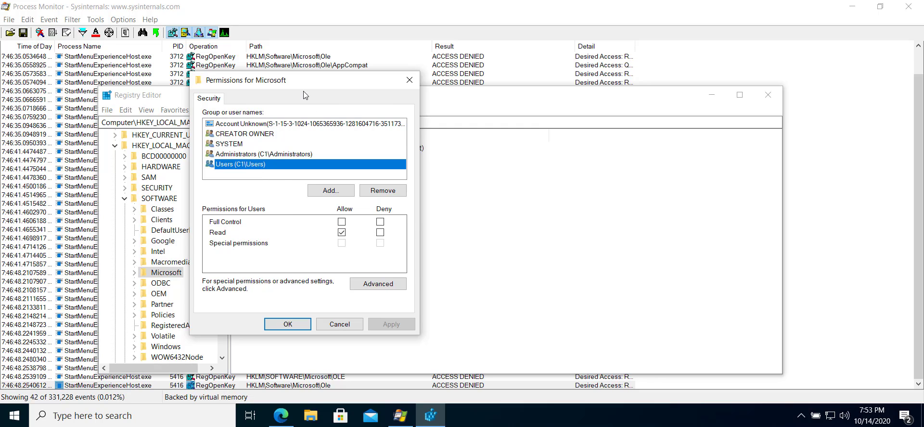
pyautogui.moveTo(304, 91); pyautogui.dragTo(476, 102)
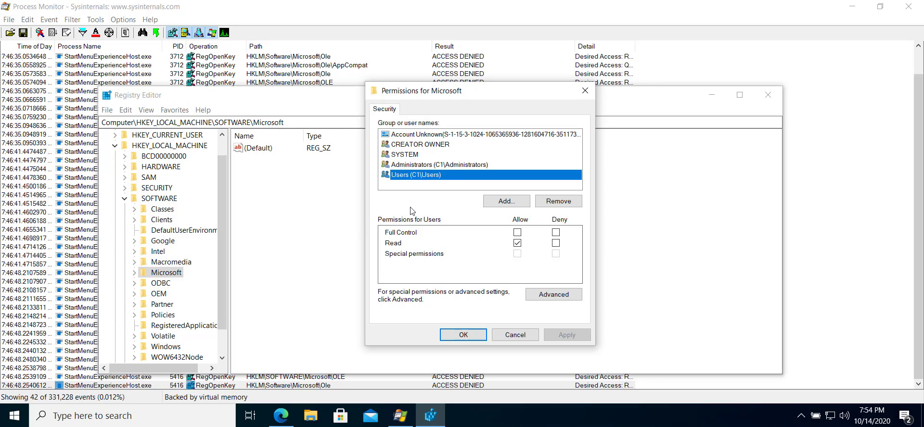
pyautogui.moveTo(455, 91); pyautogui.dragTo(216, 93)
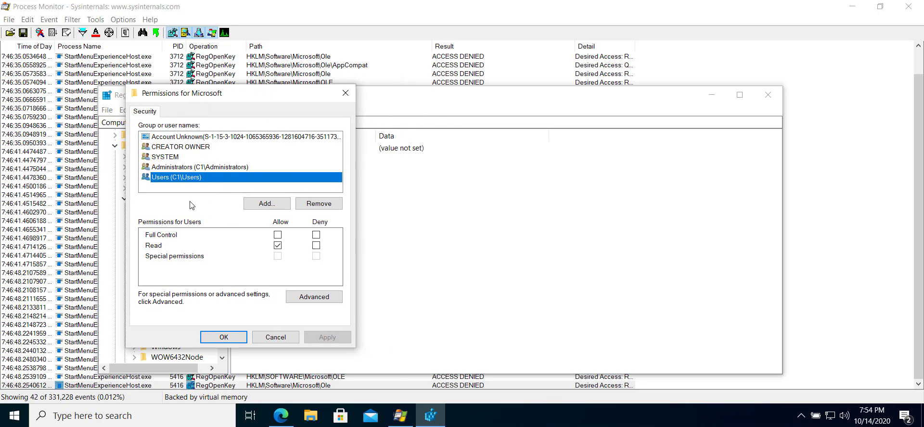
# - Bring up the second computer's Registry Editor beside it and open the permissions of its HKEY_LOCAL_MACHINE\SOFTWARE\Microsoft key
pyautogui.moveTo(64, 424); pyautogui.dragTo(547, 115)
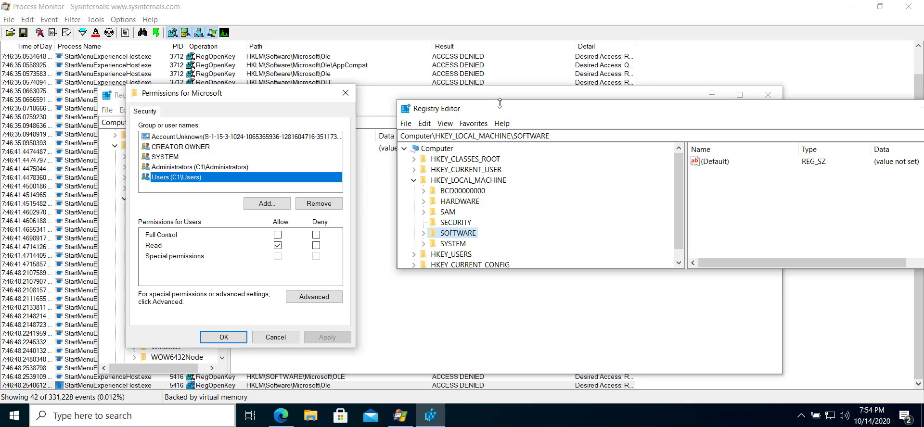
pyautogui.click(467, 181)
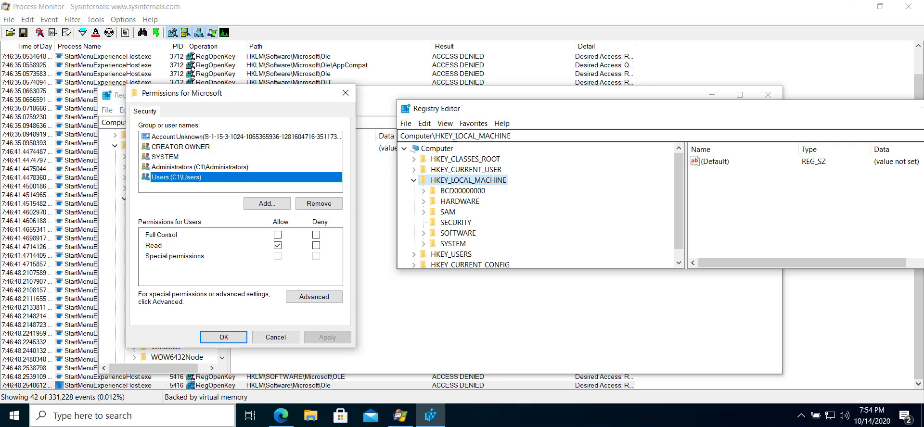
pyautogui.doubleClick(456, 233)
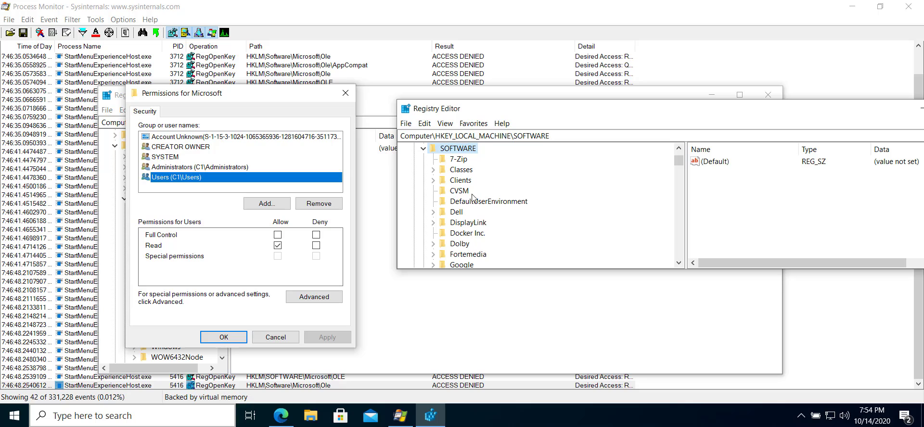
pyautogui.press('m')
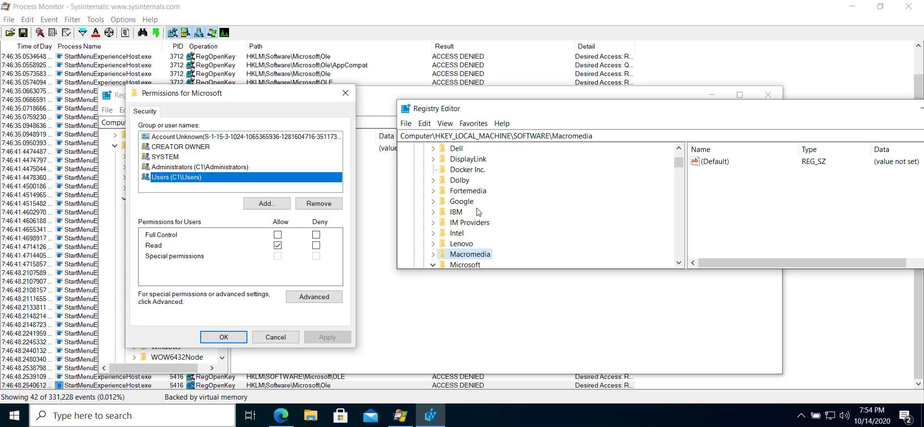
pyautogui.press('i')
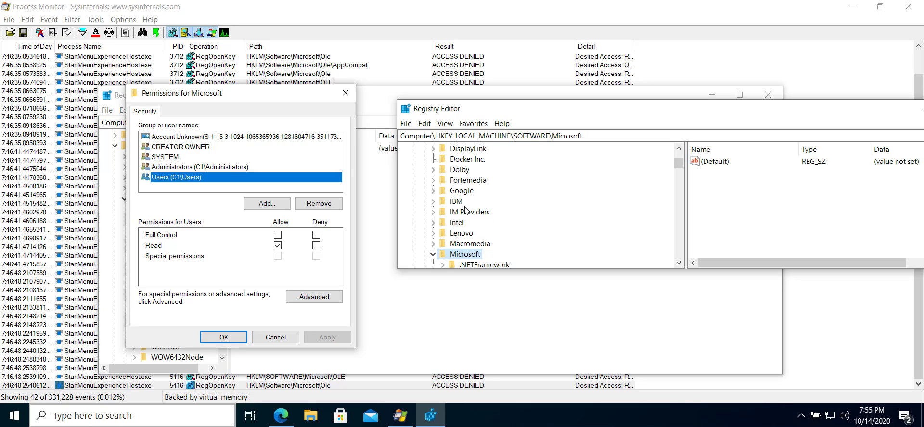
pyautogui.rightClick(461, 252)
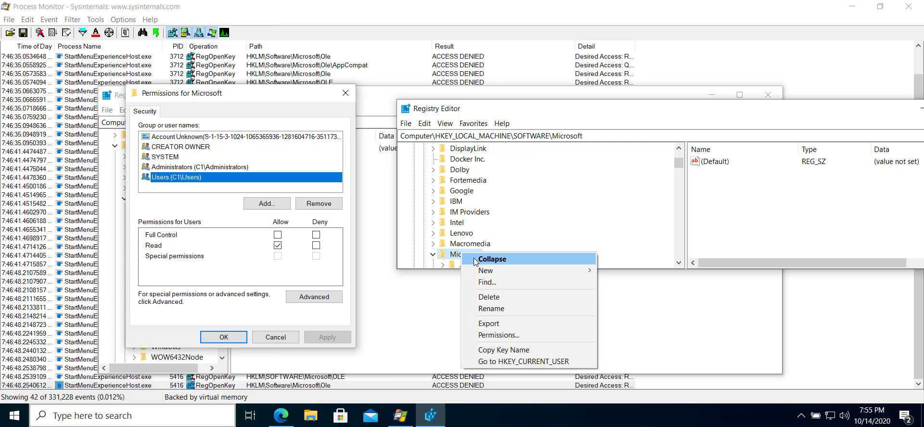
pyautogui.click(513, 335)
# - Compare the group lists in the two Microsoft key permissions dialogs side by side, and return to the first computer's dialog
pyautogui.moveTo(474, 165); pyautogui.dragTo(480, 92)
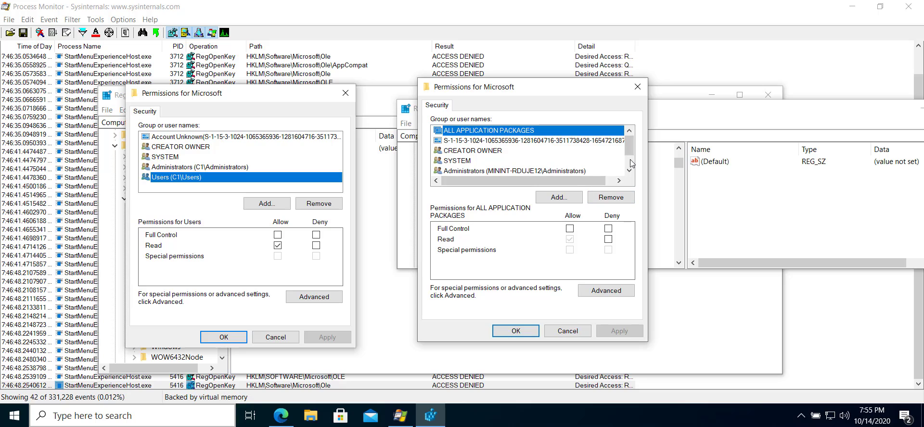
pyautogui.scroll(-1, 630, 158)
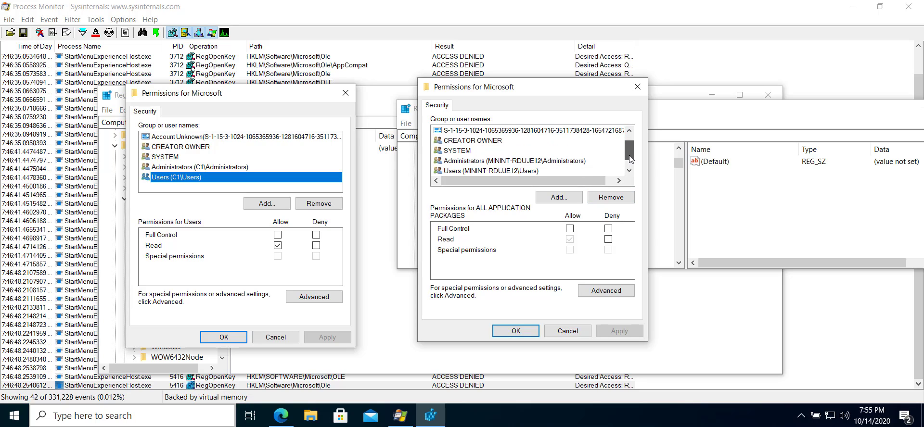
pyautogui.scroll(1, 631, 161)
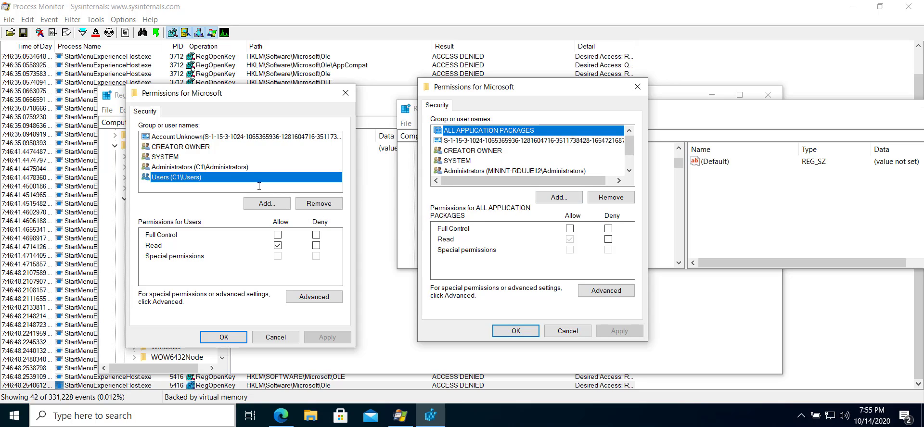
pyautogui.click(222, 206)
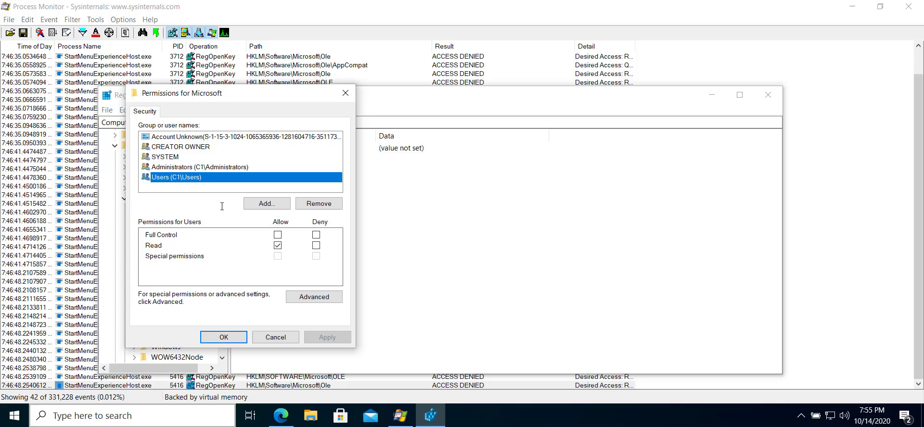
# - Add the ALL APPLICATION PACKAGES group to the Microsoft key's permissions, picking it from an advanced search of users and groups
pyautogui.click(264, 205)
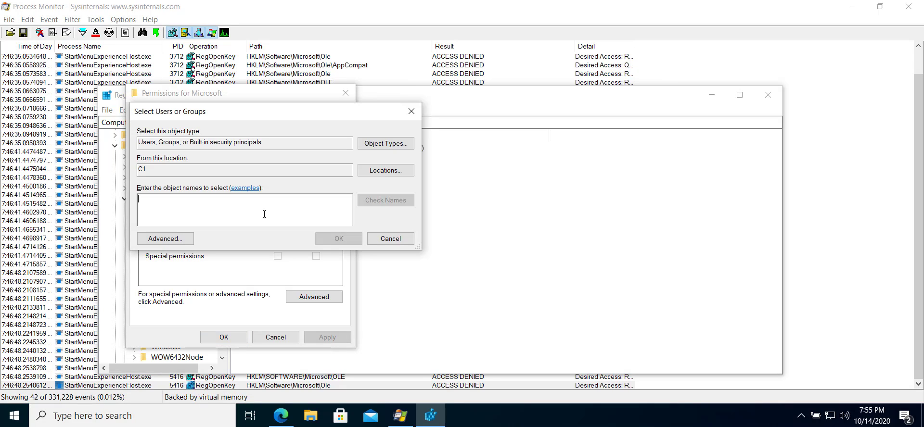
pyautogui.click(184, 239)
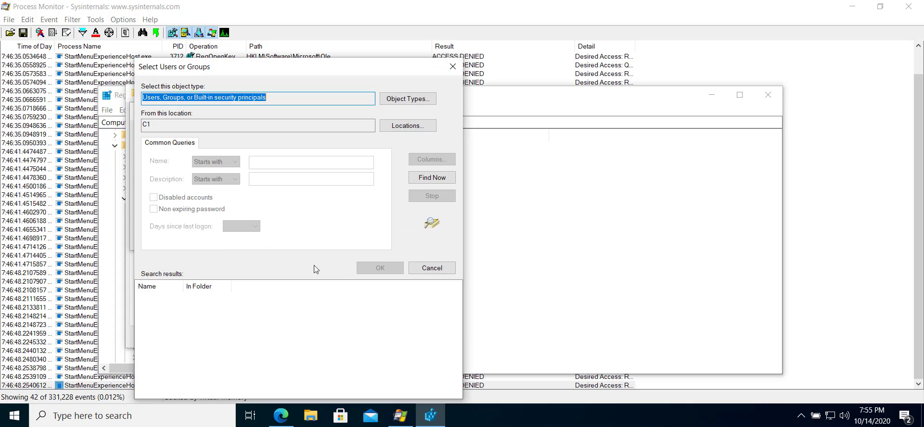
pyautogui.click(425, 179)
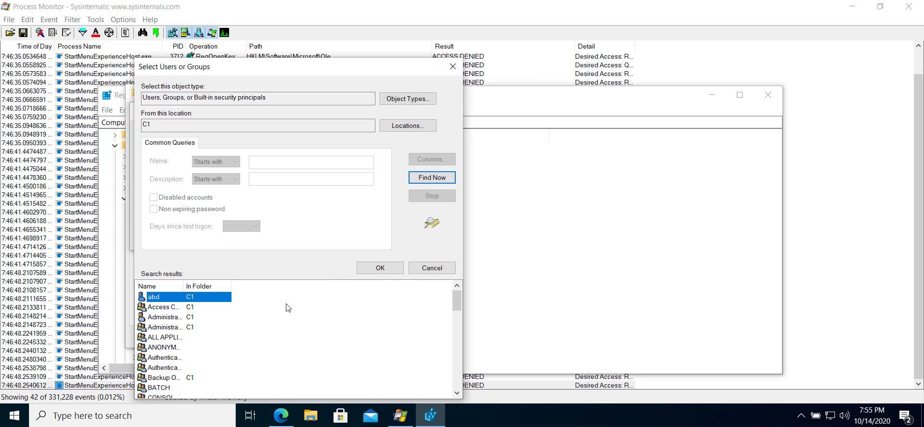
pyautogui.moveTo(184, 286); pyautogui.dragTo(244, 287)
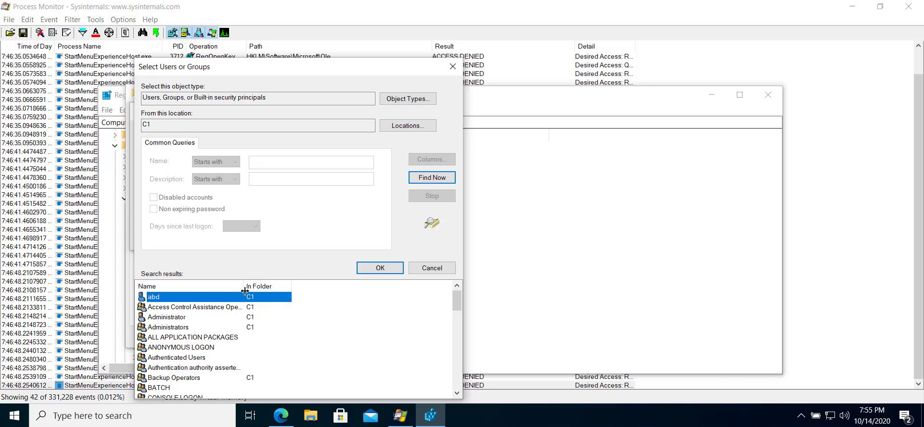
pyautogui.click(178, 339)
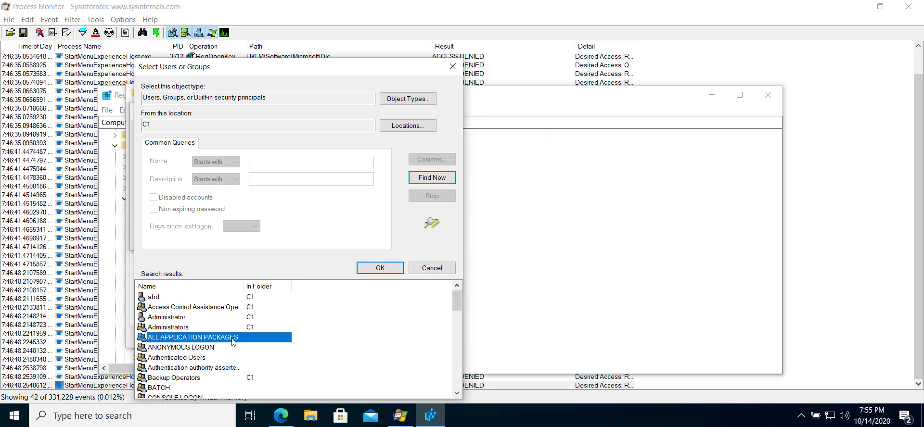
pyautogui.click(371, 269)
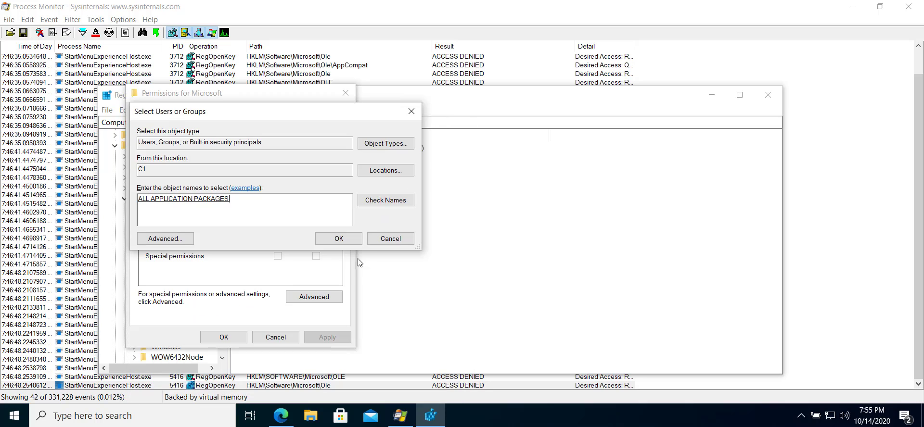
pyautogui.click(350, 244)
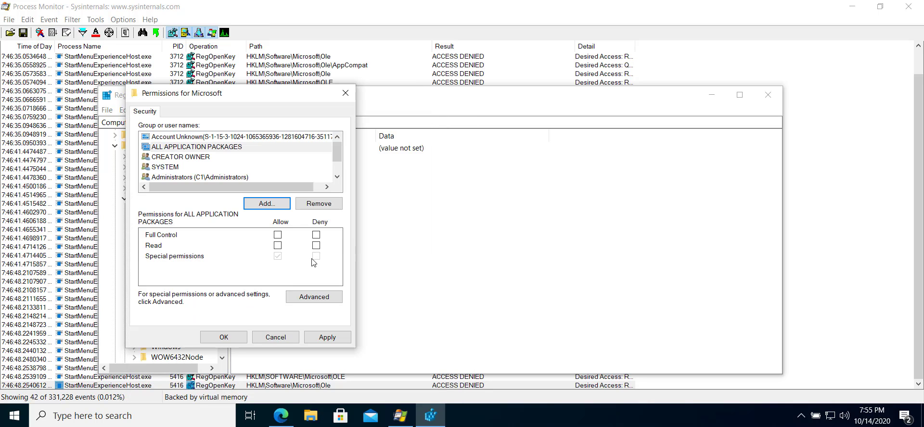
# - Allow Read for ALL APPLICATION PACKAGES on the Microsoft key, apply the permissions and close the Registry Editor
pyautogui.click(279, 247)
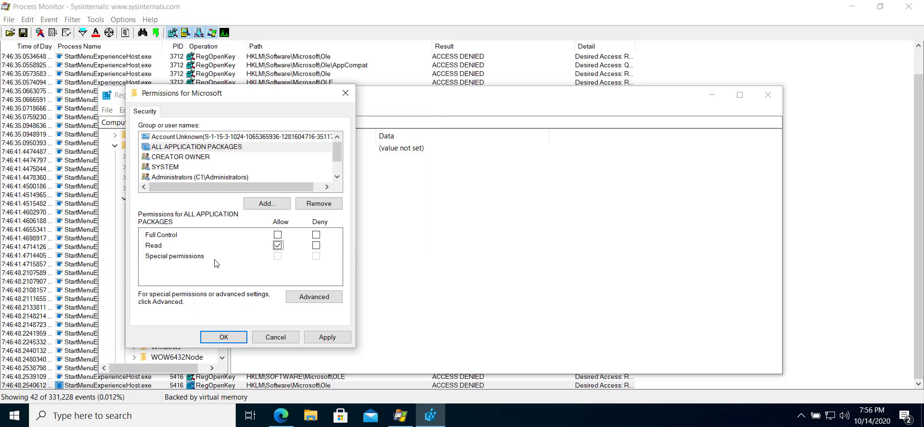
pyautogui.click(325, 342)
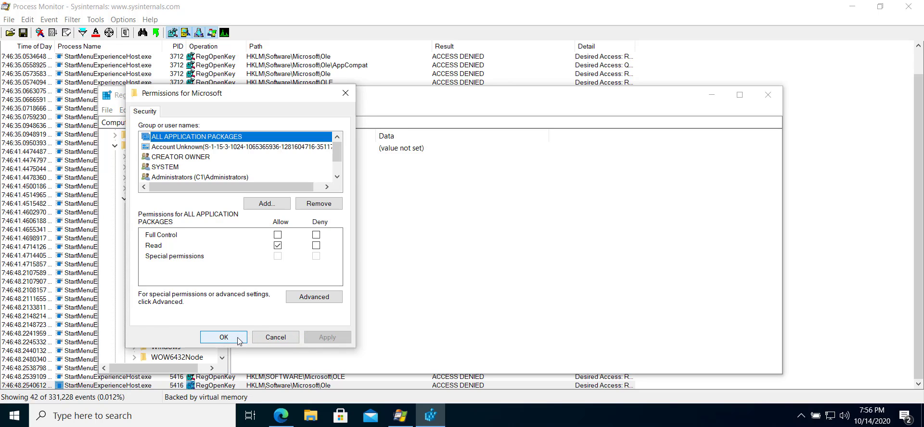
pyautogui.click(237, 337)
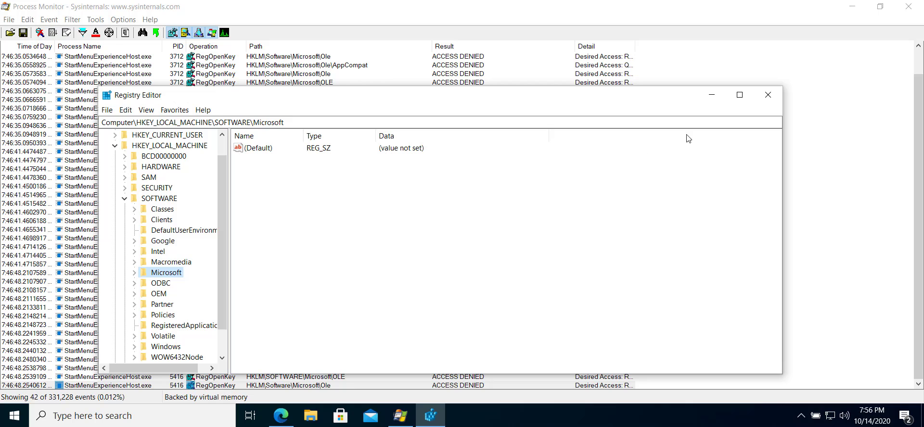
pyautogui.click(768, 94)
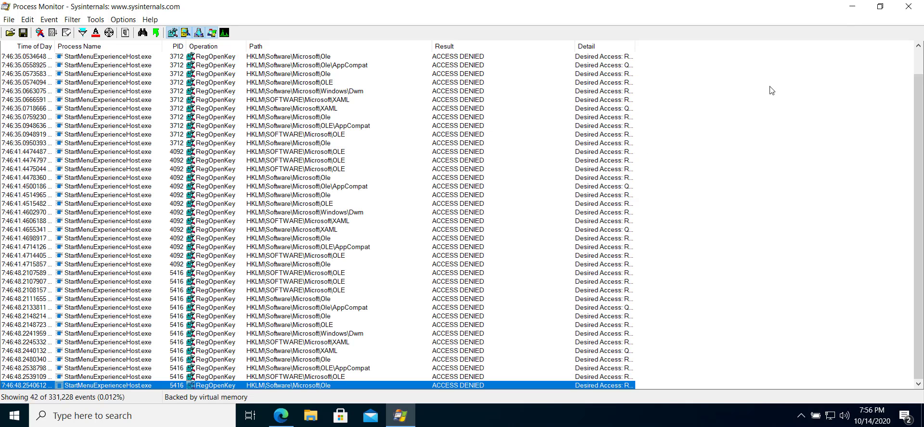
# - Minimize Process Monitor and test the Start menu by opening and closing it repeatedly from the desktop
pyautogui.click(852, 7)
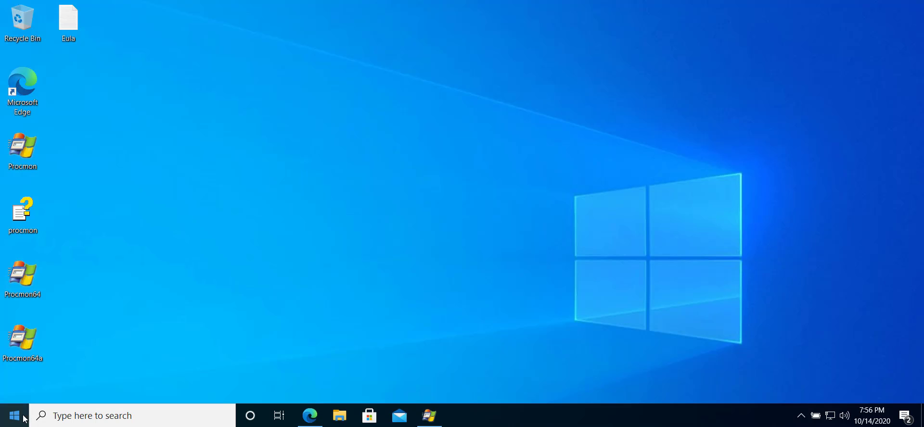
pyautogui.click(20, 419)
pyautogui.click(20, 419)
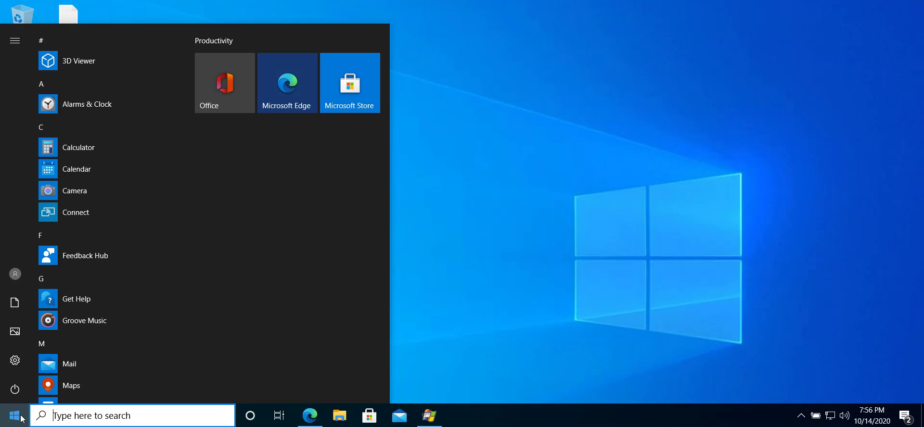
pyautogui.click(21, 419)
pyautogui.click(20, 419)
pyautogui.click(20, 419)
pyautogui.click(21, 419)
pyautogui.click(20, 419)
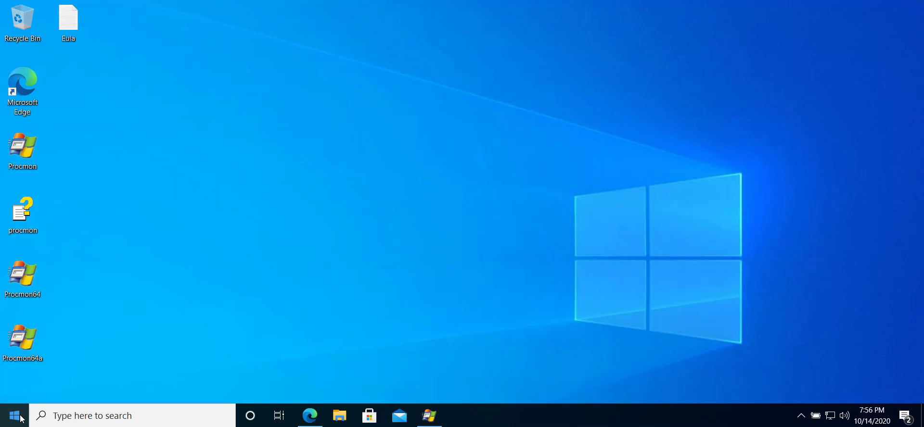
pyautogui.click(21, 419)
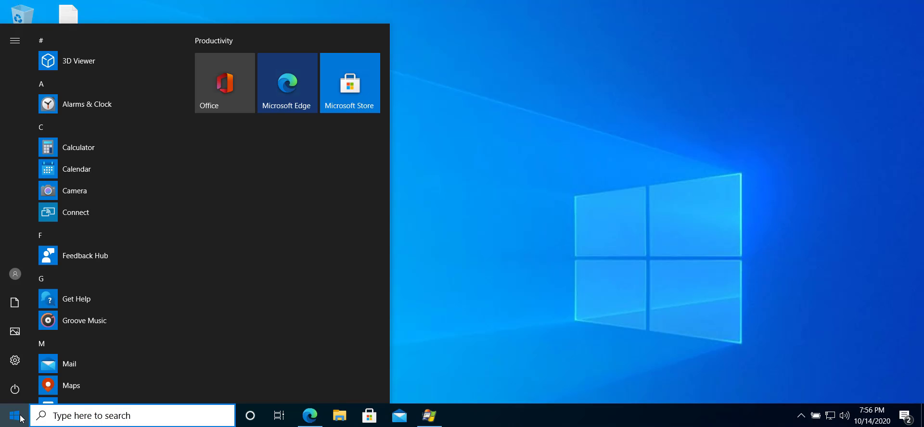
pyautogui.click(20, 419)
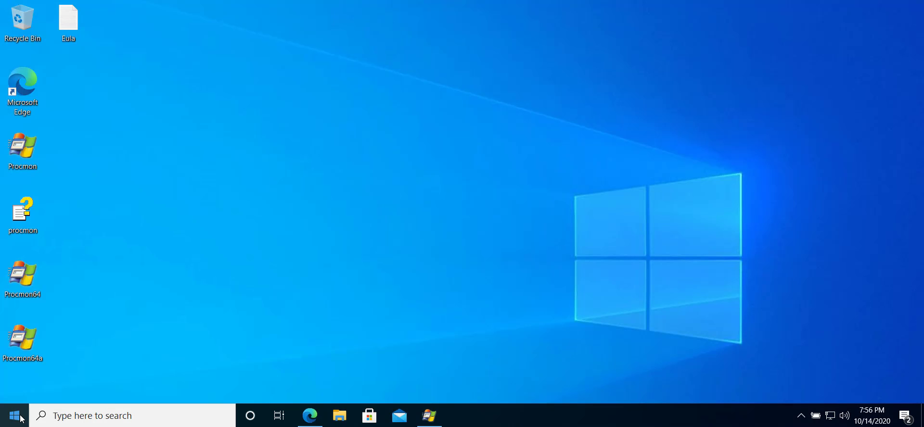
pyautogui.click(21, 419)
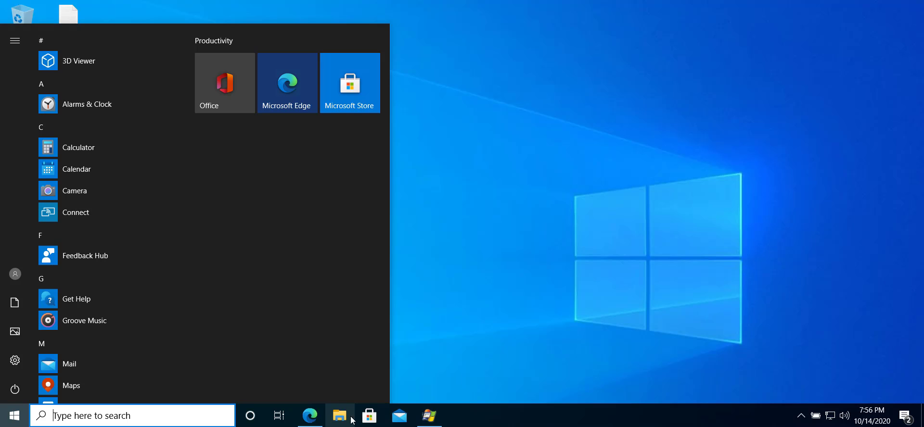
pyautogui.click(430, 420)
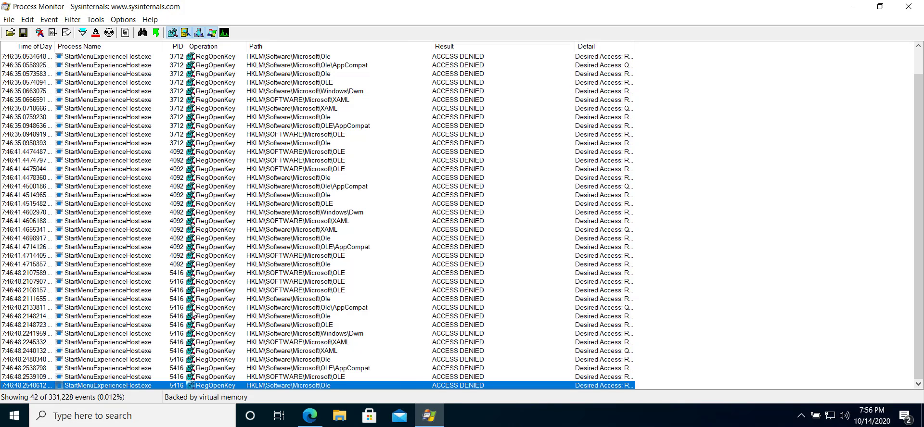
pyautogui.click(429, 416)
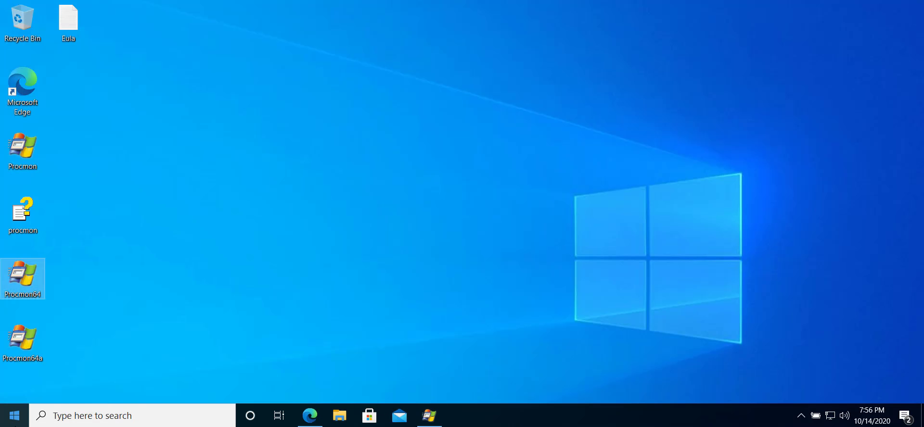
# - Launch the Registry Editor through a Start menu search and open the permissions of the HKEY_LOCAL_MACHINE\SOFTWARE\Microsoft key
pyautogui.click(16, 416)
pyautogui.write('rege')
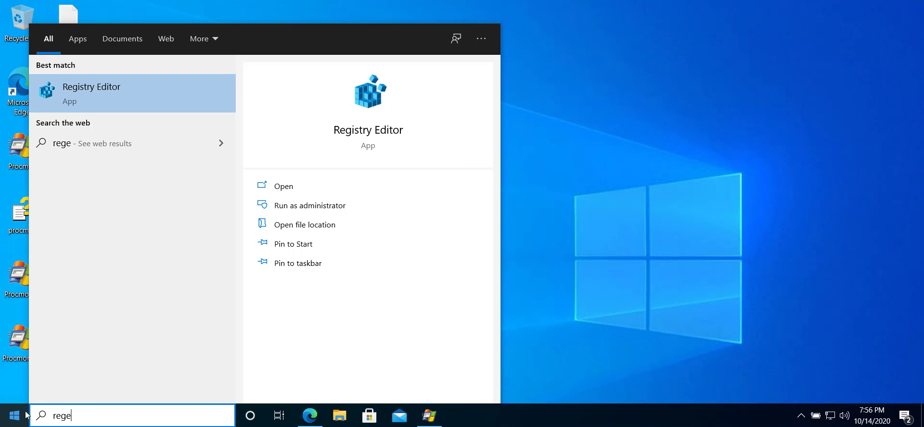
pyautogui.press('Return')
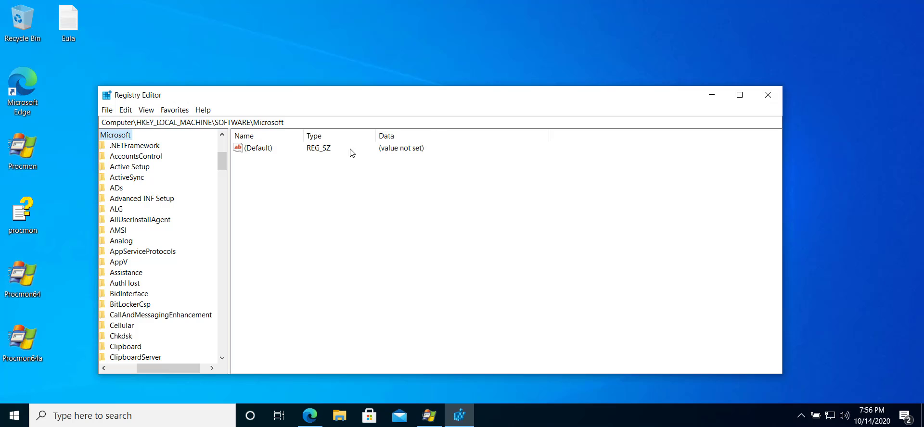
pyautogui.click(128, 367)
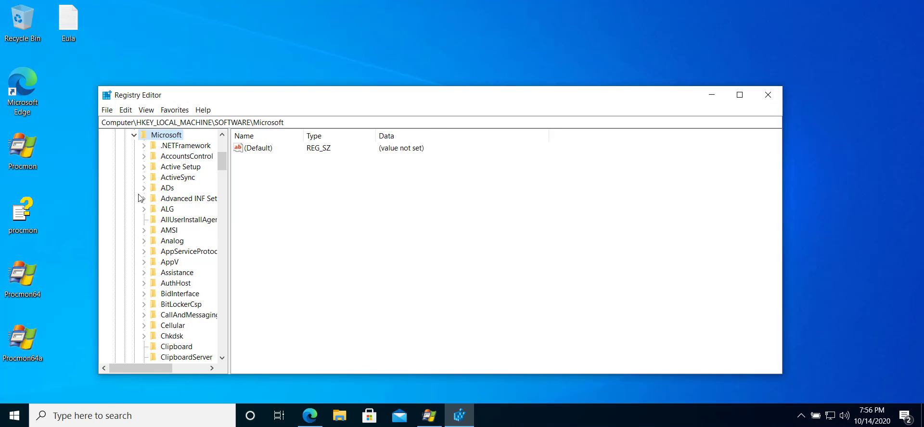
pyautogui.click(133, 135)
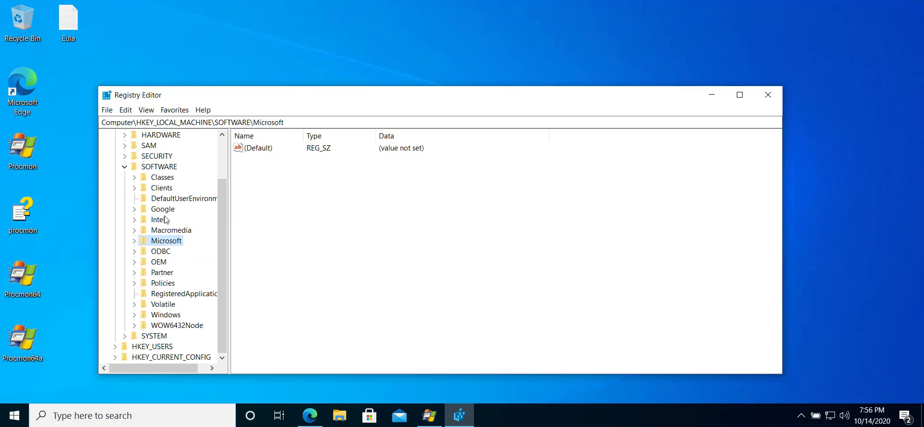
pyautogui.rightClick(179, 242)
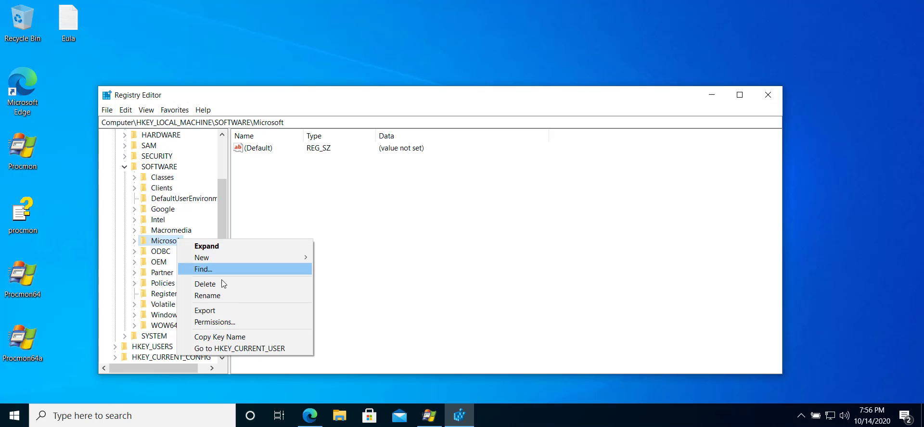
pyautogui.click(233, 324)
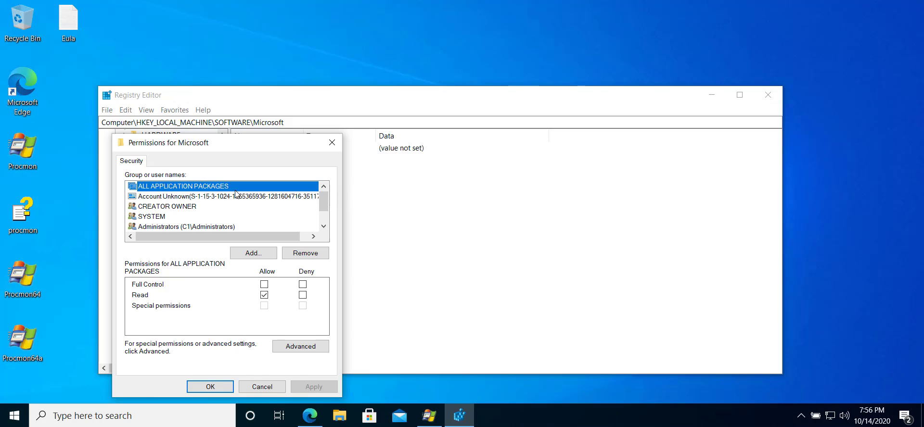
# - Remove the Read permission of ALL APPLICATION PACKAGES from the Microsoft key, apply the change and close the permissions dialog
pyautogui.click(264, 295)
pyautogui.click(305, 386)
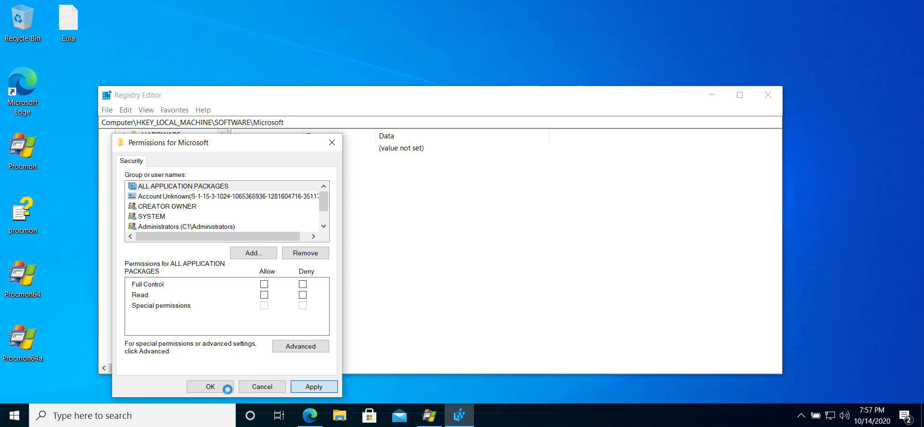
pyautogui.click(227, 389)
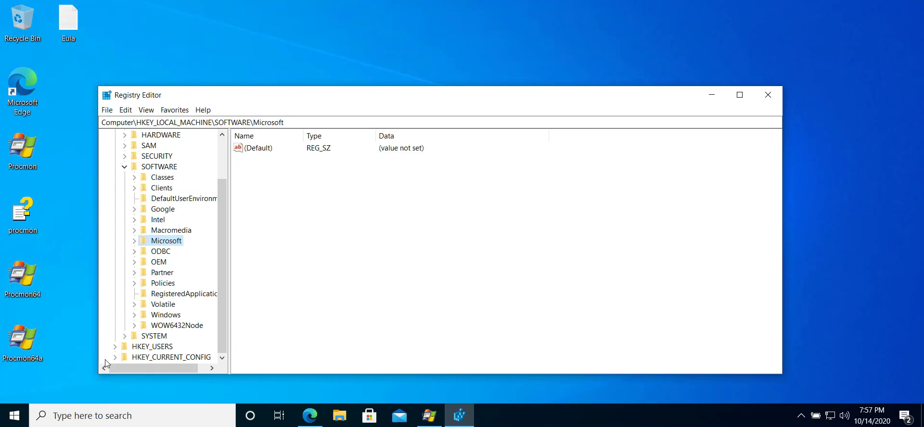
# - Test whether the Start menu opens with the ALL APPLICATION PACKAGES Read permission removed
pyautogui.click(15, 416)
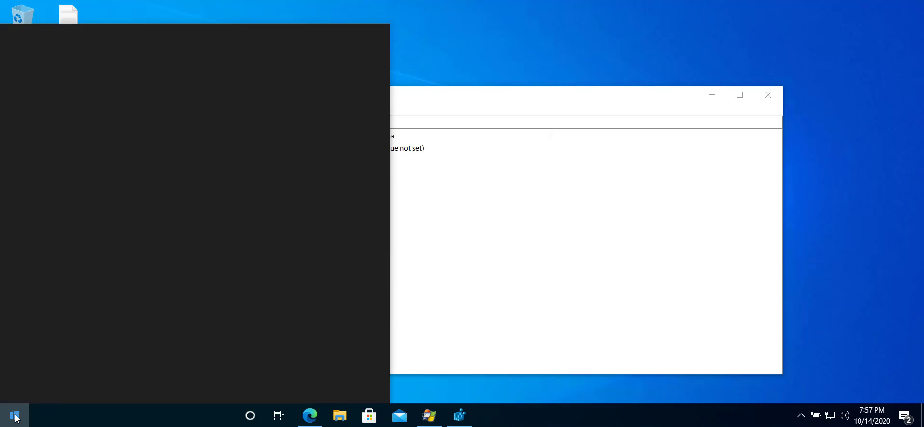
pyautogui.click(15, 417)
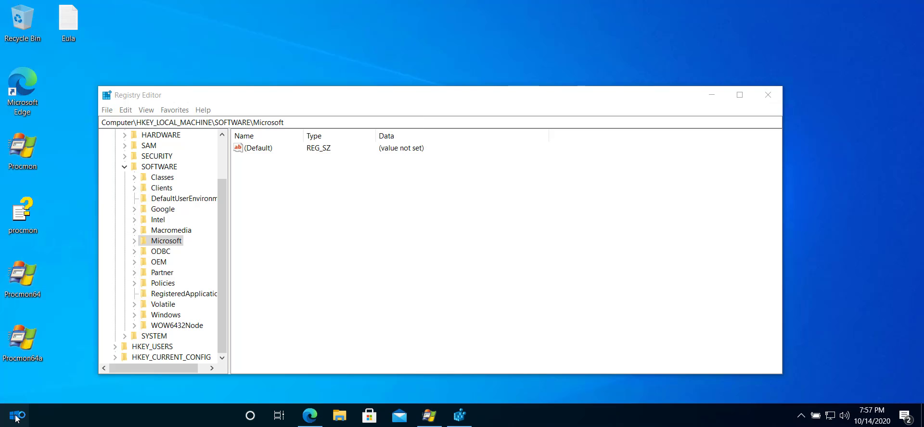
pyautogui.click(15, 417)
pyautogui.click(15, 416)
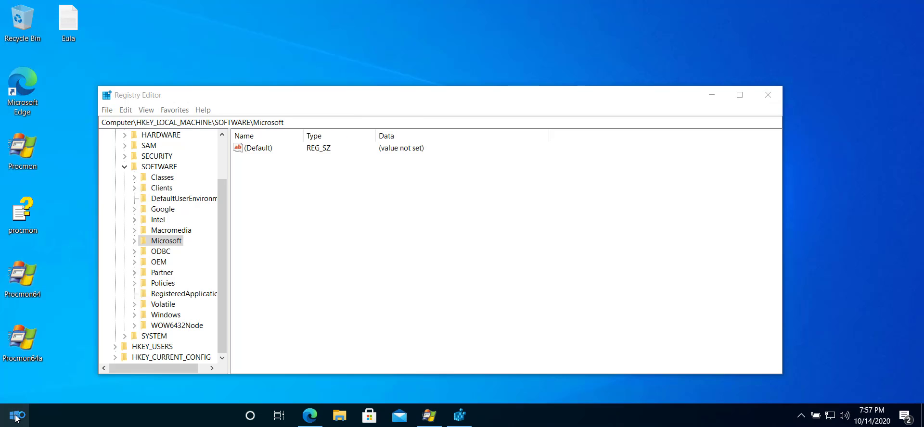
pyautogui.click(15, 416)
pyautogui.click(15, 417)
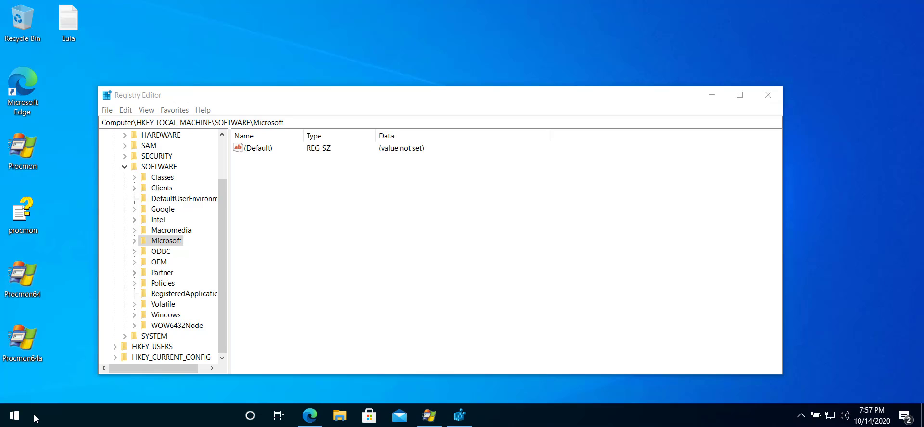
# - Add the ALL APPLICATION PACKAGES group to the permissions of the HKEY_LOCAL_MACHINE\SOFTWARE\Microsoft key by finding it in the advanced account search
pyautogui.click(173, 244)
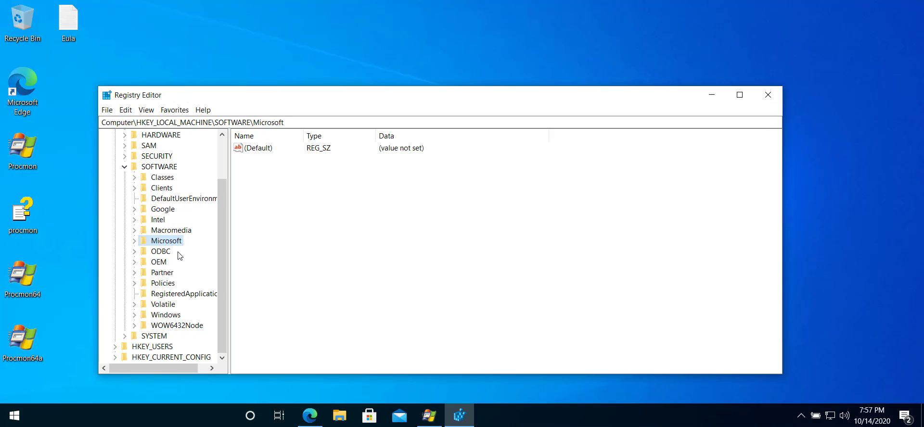
pyautogui.rightClick(175, 245)
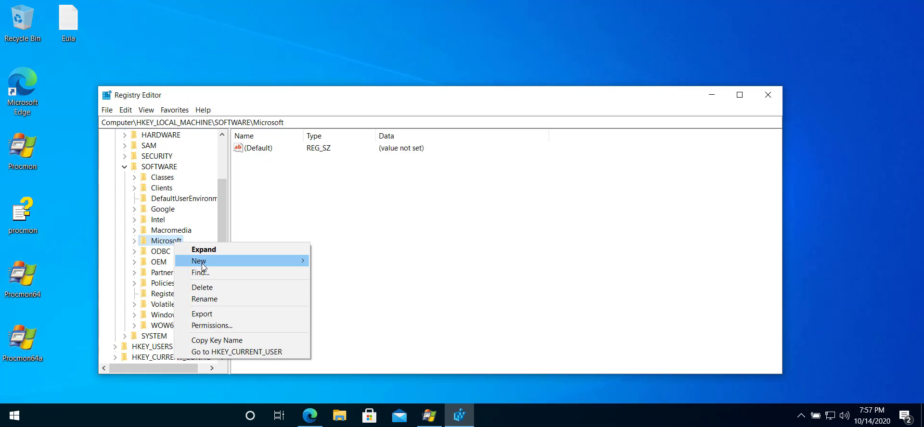
pyautogui.click(219, 326)
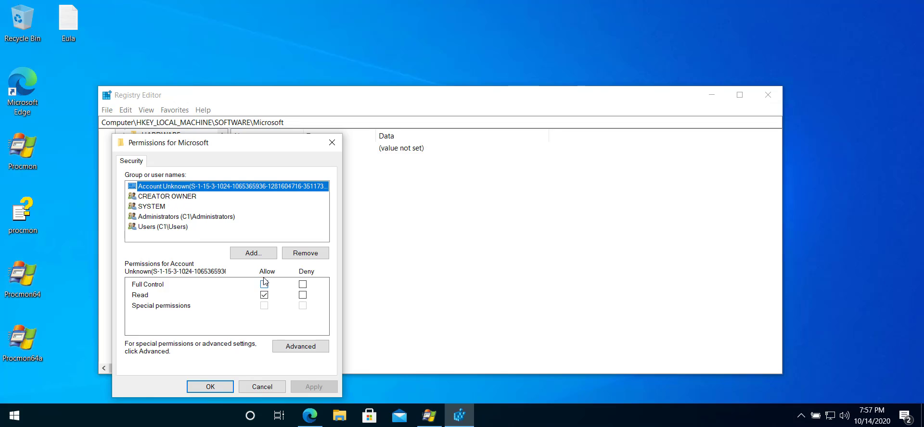
pyautogui.click(255, 254)
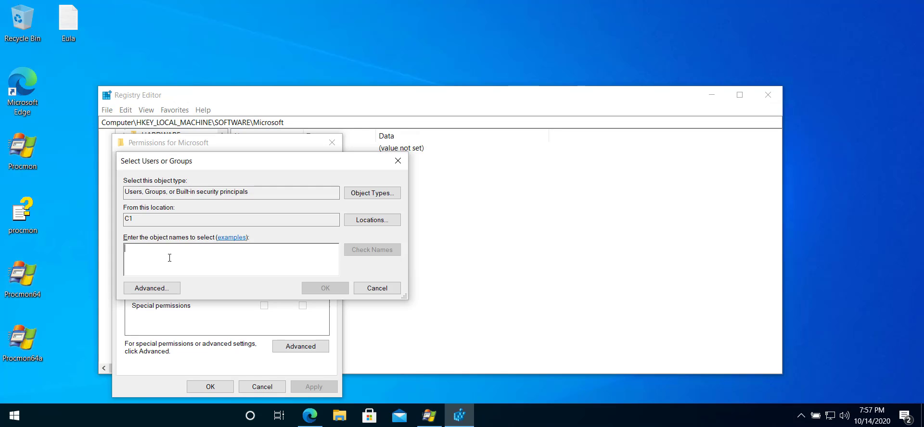
pyautogui.click(166, 289)
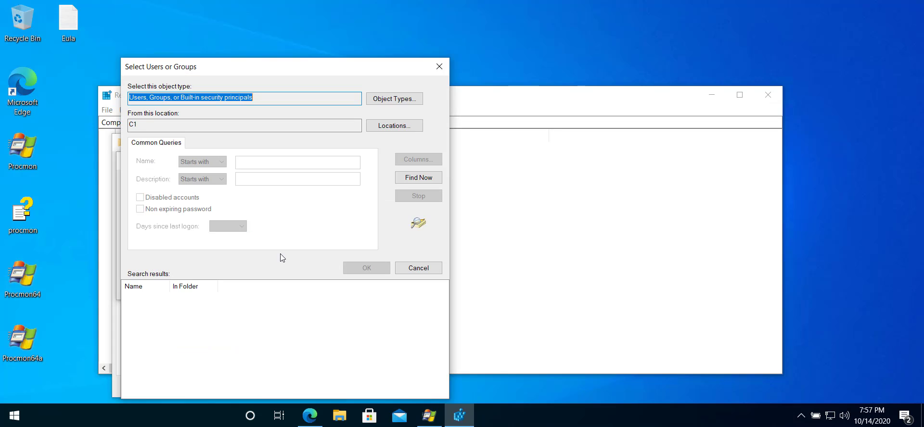
pyautogui.click(409, 179)
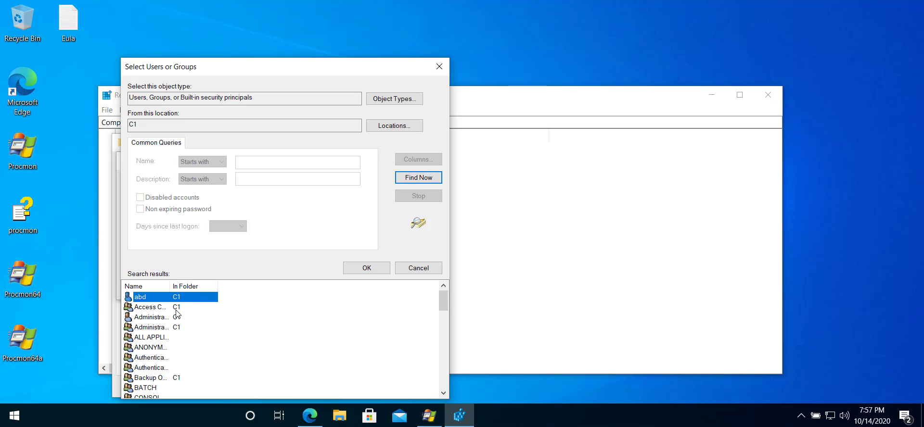
pyautogui.doubleClick(160, 336)
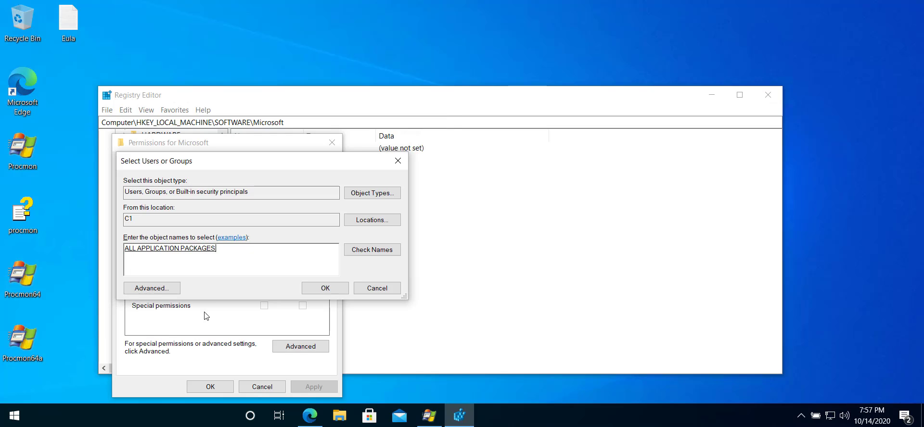
pyautogui.click(321, 288)
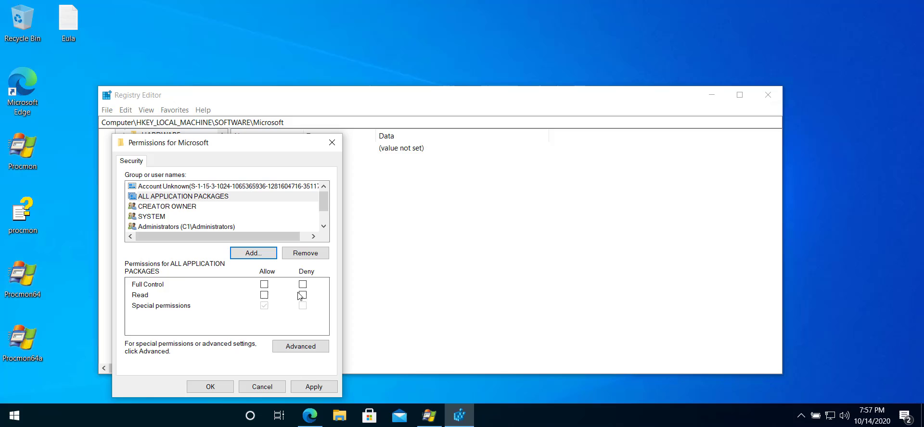
# - Allow Read for ALL APPLICATION PACKAGES on the Microsoft key, apply the change, and close the permissions dialog and the Registry Editor
pyautogui.click(264, 295)
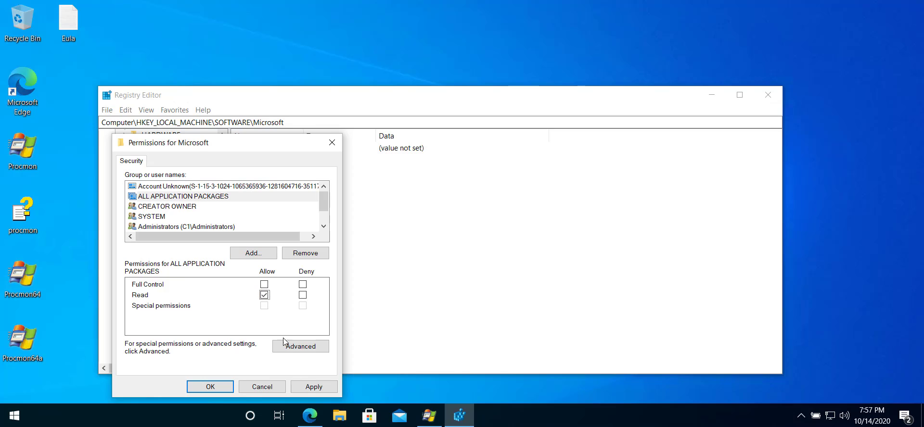
pyautogui.click(307, 388)
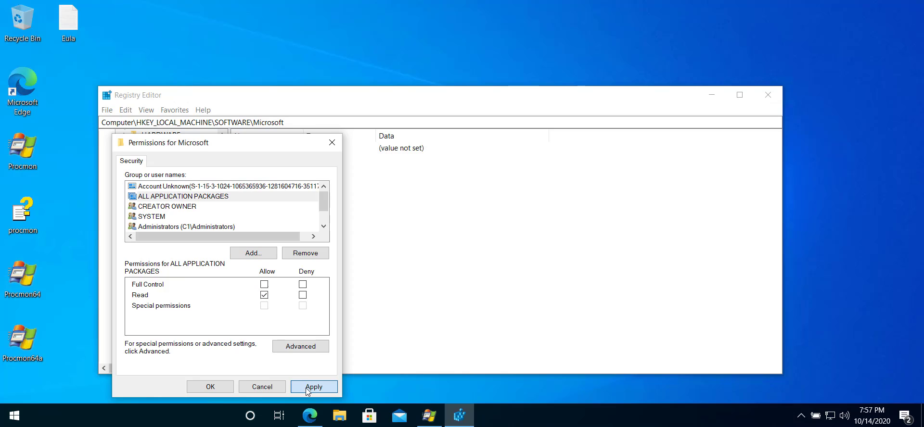
pyautogui.click(229, 384)
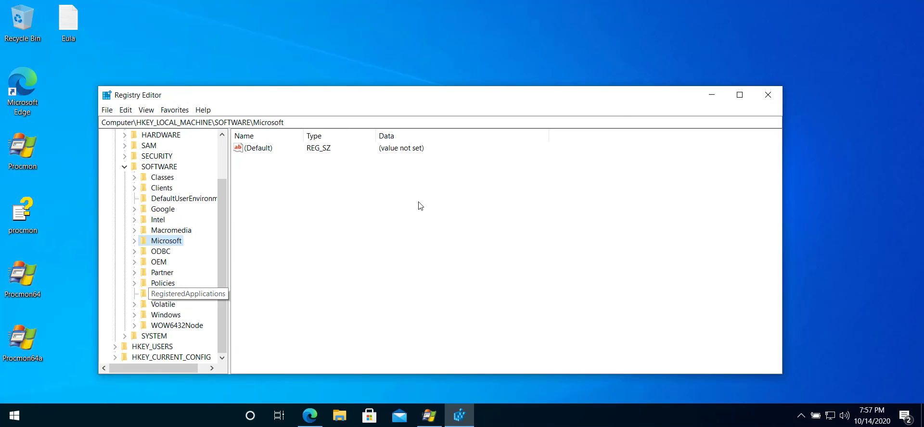
pyautogui.click(767, 95)
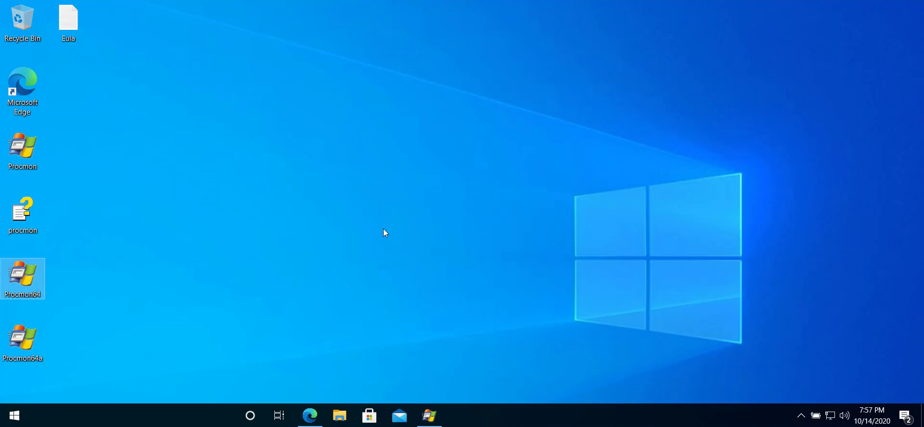
# - Test the Start menu by opening and closing it repeatedly with the ALL APPLICATION PACKAGES Read permission restored
pyautogui.click(15, 415)
pyautogui.click(19, 415)
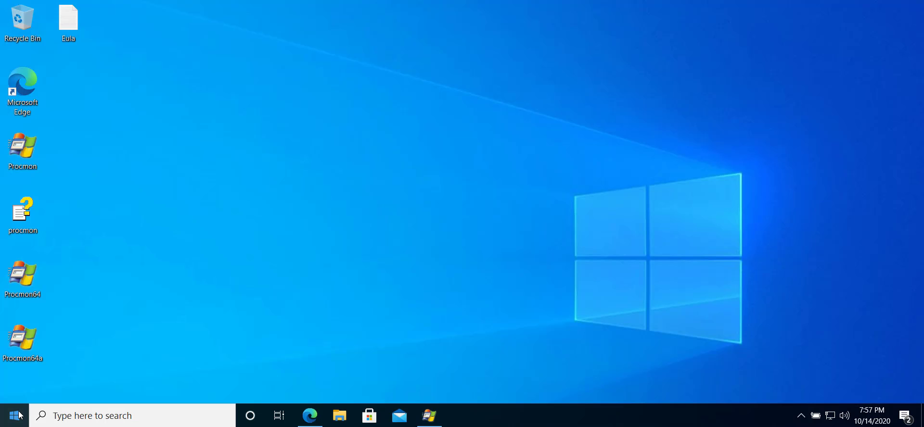
pyautogui.click(20, 414)
pyautogui.click(20, 415)
pyautogui.click(20, 414)
pyautogui.click(507, 283)
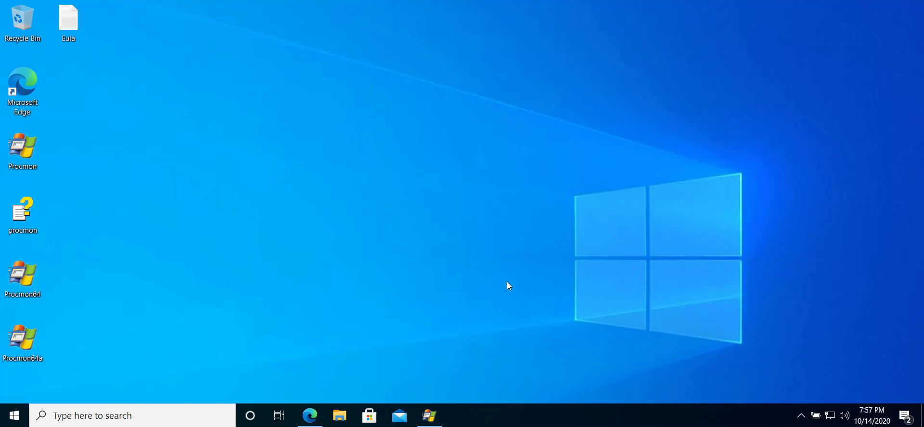